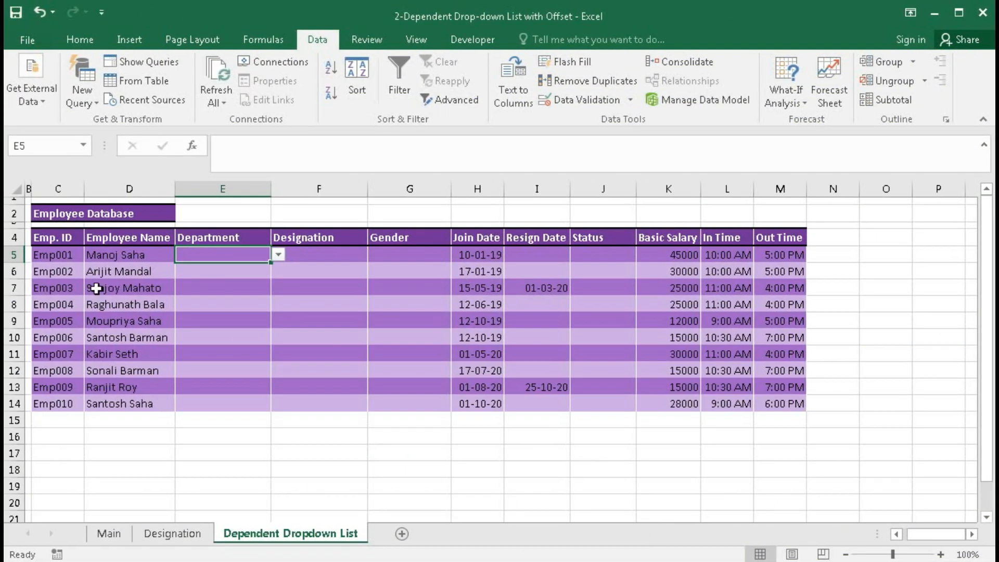
Step: Set the department in E5 to Administrative and open the dependent designation list in F5
{"action": "left_click_drag", "start_coordinate": [72, 239], "coordinate": [781, 404]}
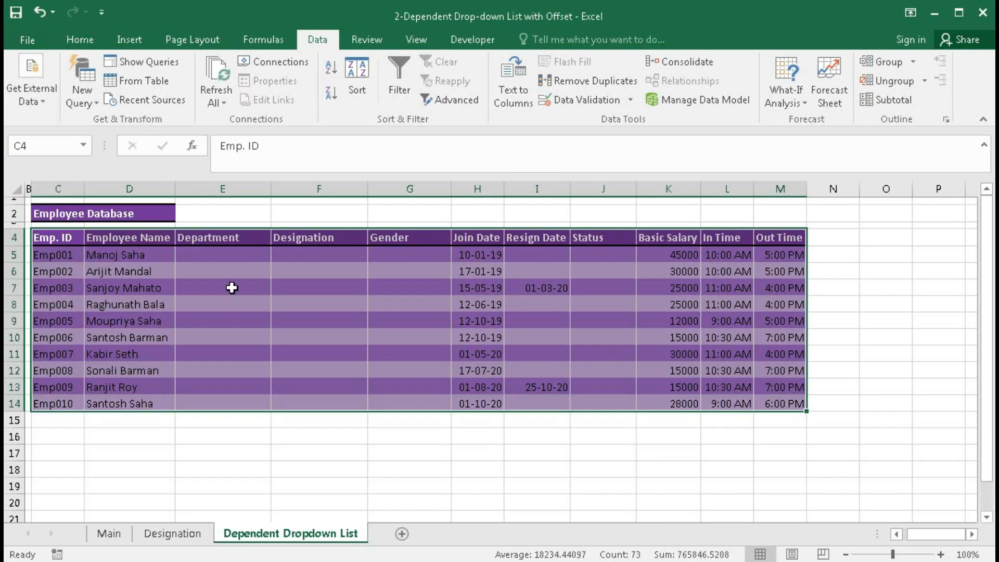
{"action": "left_click", "coordinate": [203, 255]}
{"action": "left_click", "coordinate": [310, 253]}
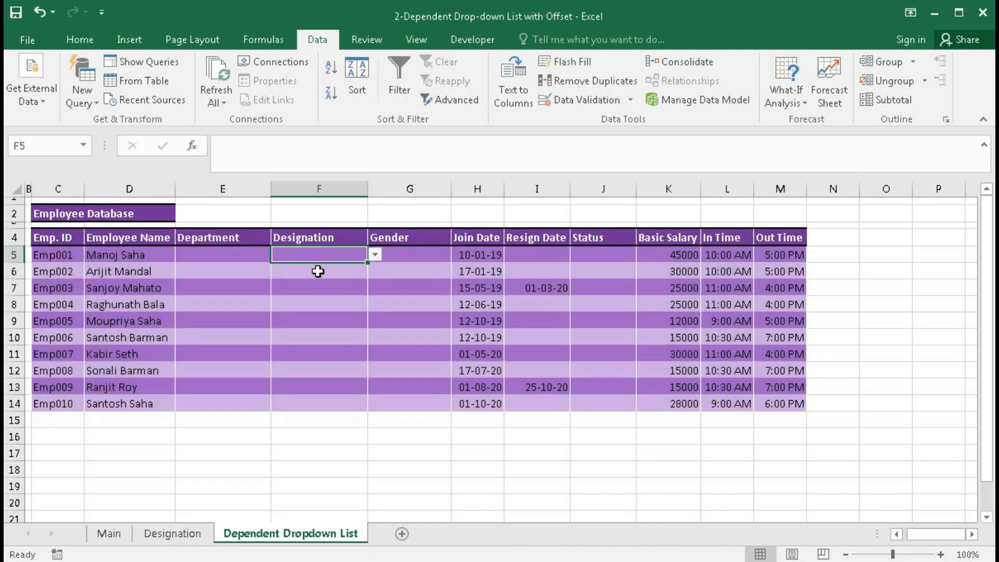
{"action": "left_click", "coordinate": [238, 254]}
{"action": "left_click", "coordinate": [278, 254]}
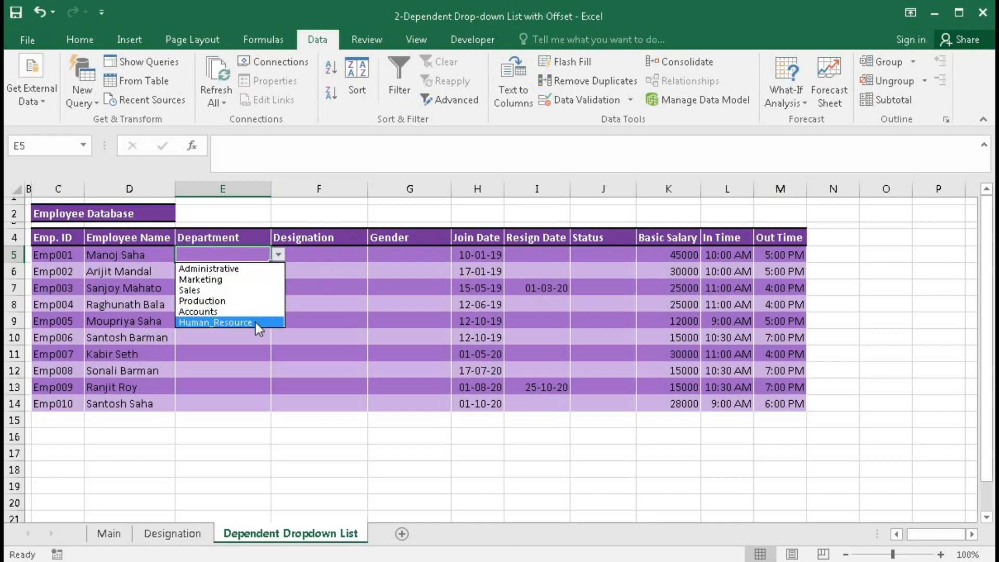
{"action": "left_click", "coordinate": [243, 268]}
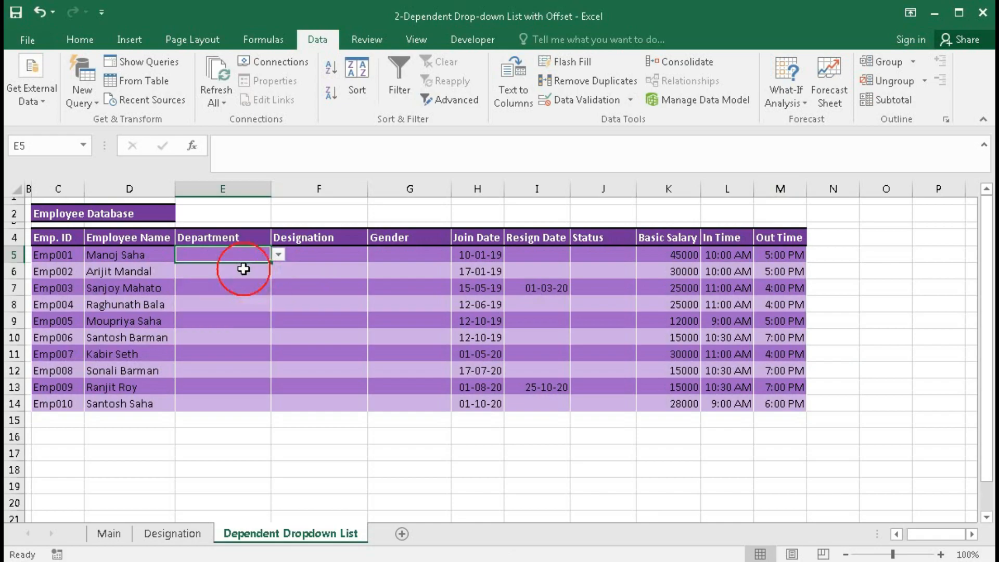
{"action": "left_click", "coordinate": [315, 253]}
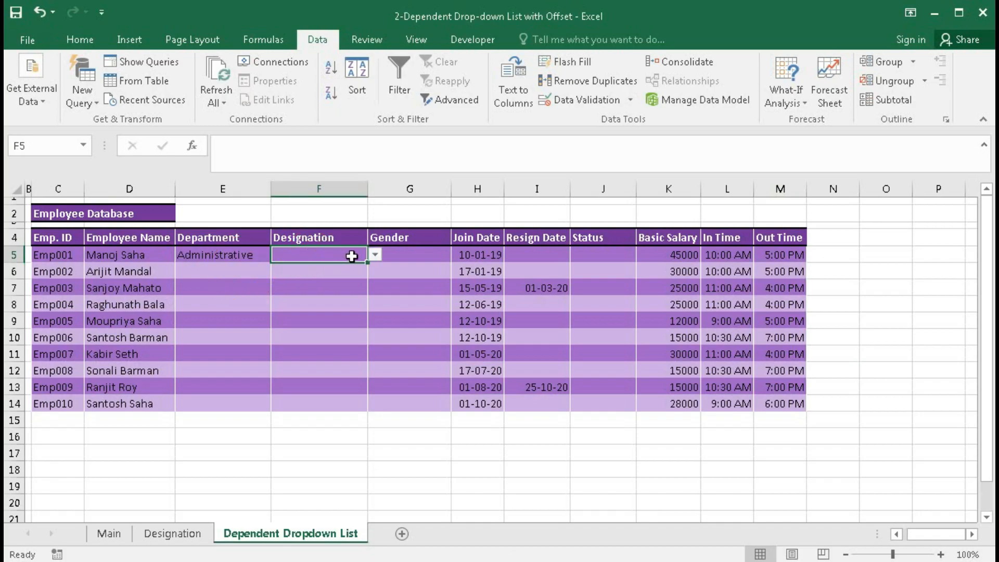
{"action": "left_click", "coordinate": [374, 255]}
{"action": "mouse_move", "coordinate": [375, 277]}
{"action": "left_mouse_down"}
{"action": "mouse_move", "coordinate": [376, 335]}
{"action": "mouse_move", "coordinate": [374, 281]}
{"action": "left_mouse_up"}
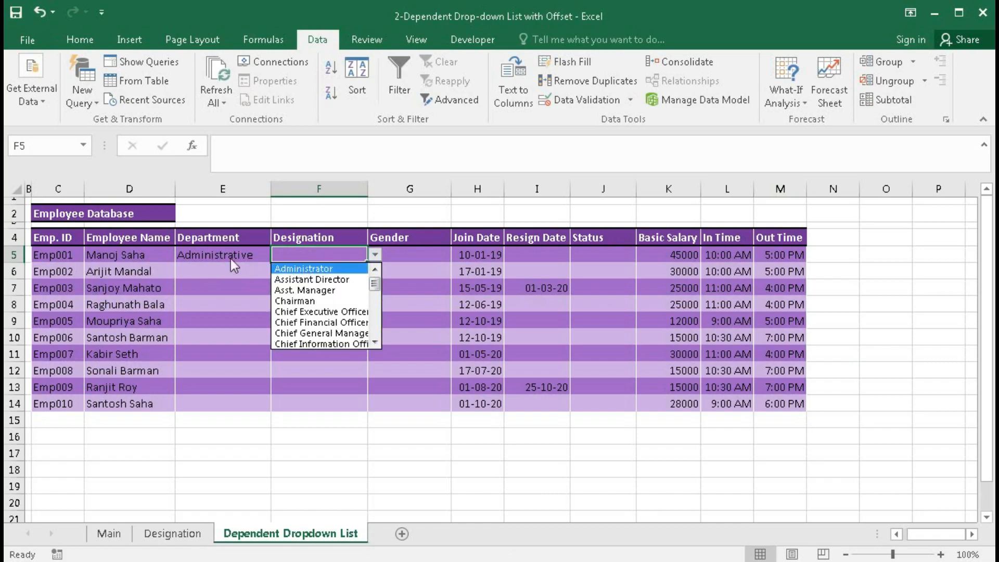
Step: Change the department in E5 to Marketing and show the matching designation choices for F5
{"action": "left_click", "coordinate": [249, 255]}
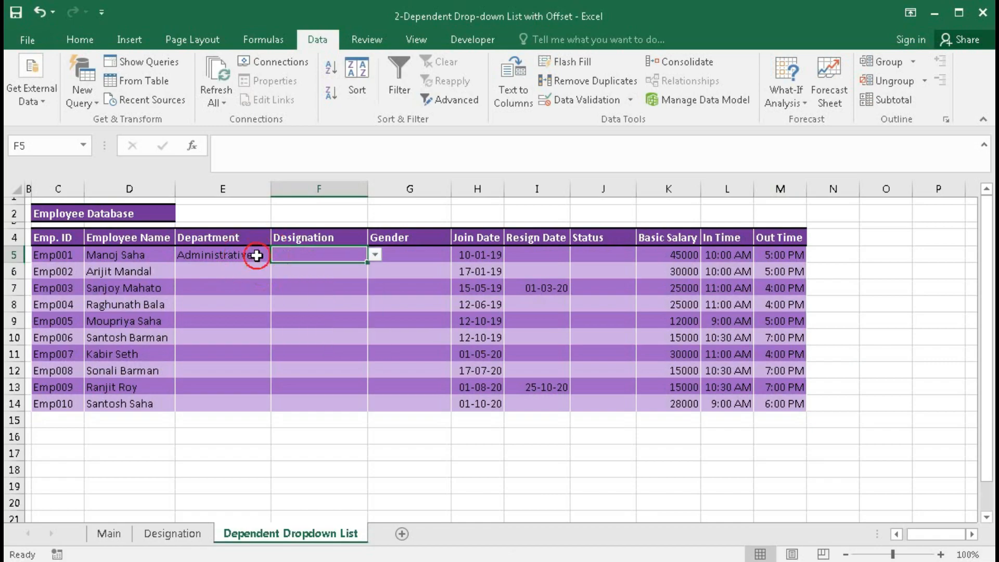
{"action": "left_click", "coordinate": [279, 255]}
{"action": "left_click", "coordinate": [246, 276]}
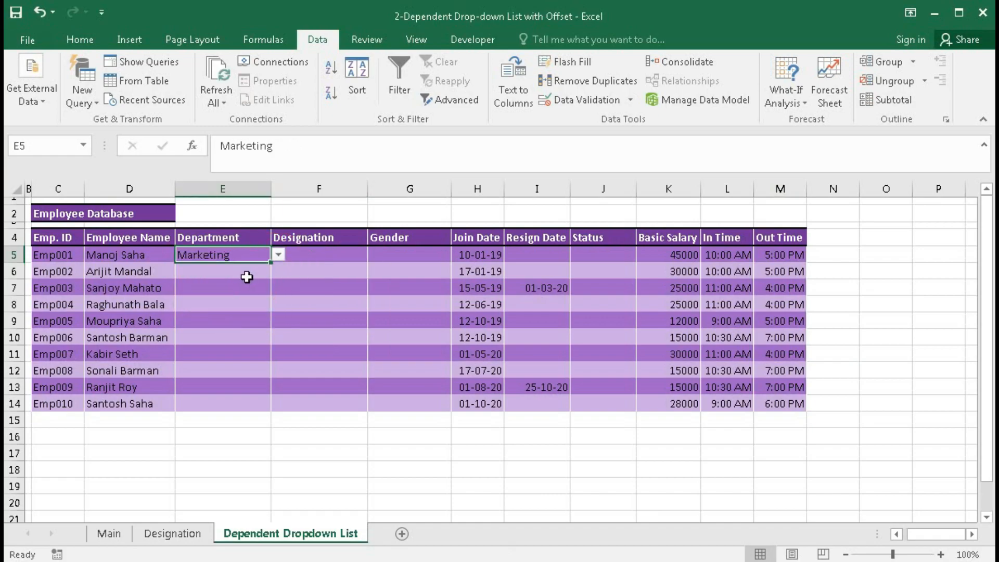
{"action": "left_click", "coordinate": [302, 255]}
{"action": "left_click", "coordinate": [375, 255]}
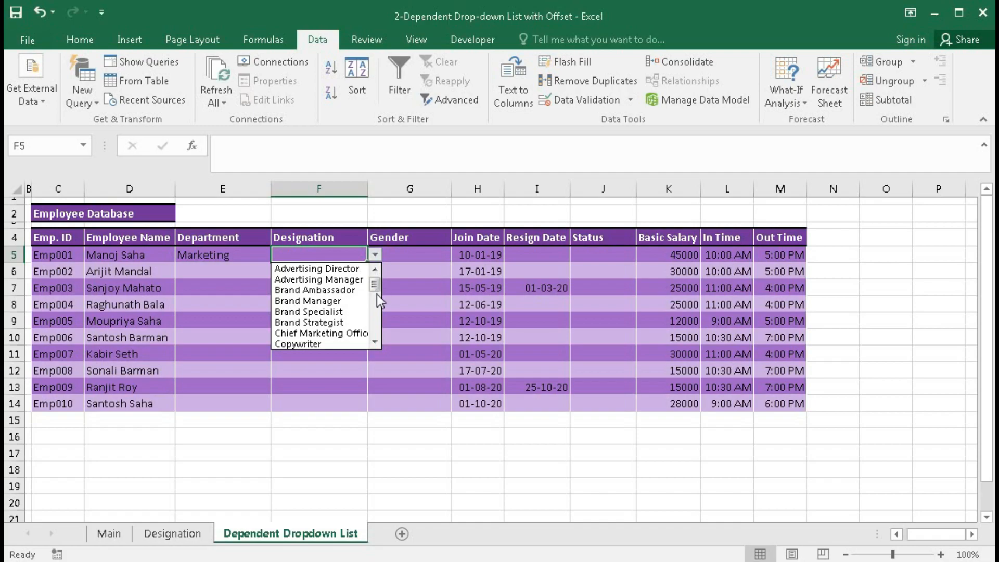
Step: Switch the department in E5 to Sales and check which designations F5 offers
{"action": "left_click", "coordinate": [241, 255]}
{"action": "left_click", "coordinate": [277, 255]}
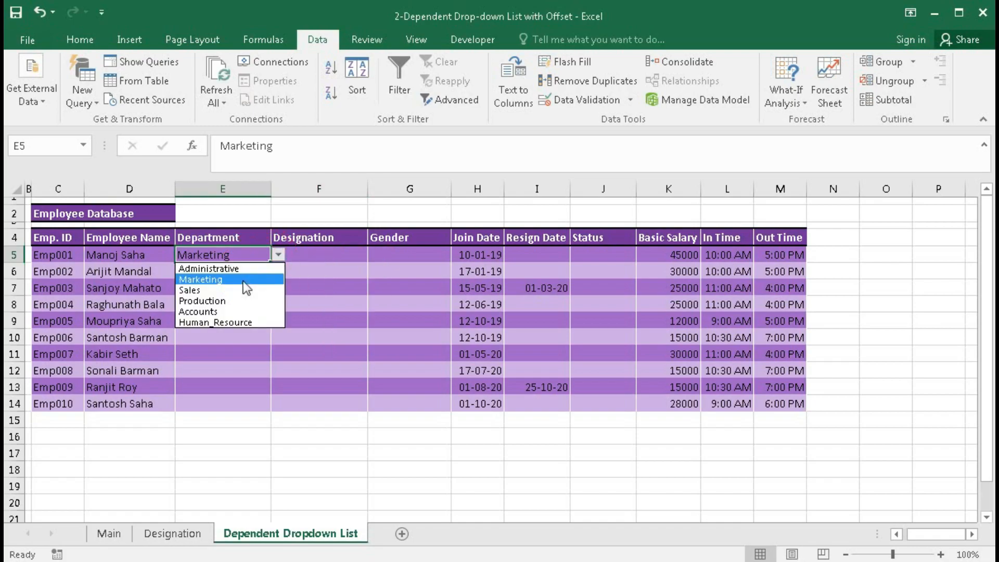
{"action": "left_click", "coordinate": [240, 289]}
{"action": "left_click", "coordinate": [336, 258]}
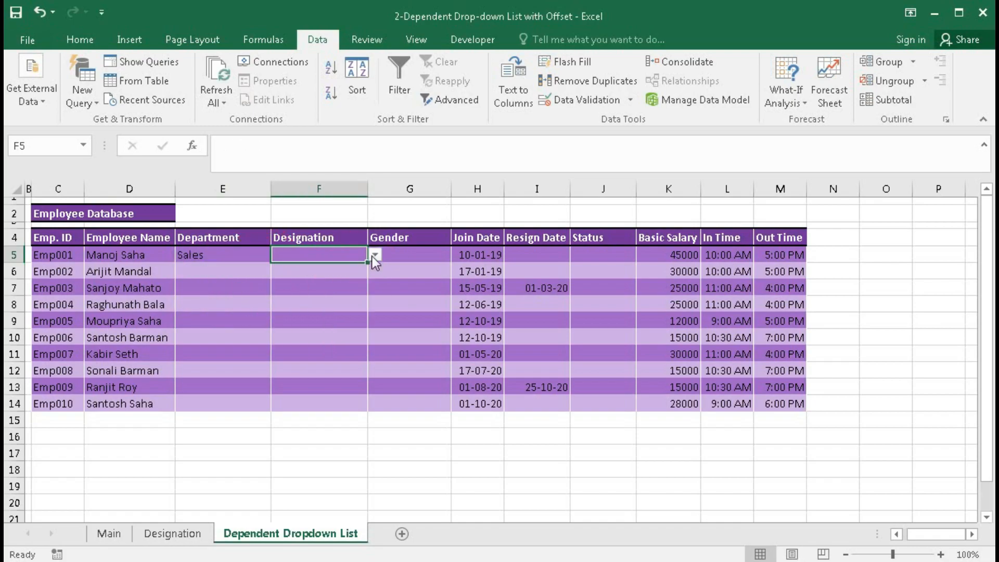
{"action": "left_click", "coordinate": [374, 255]}
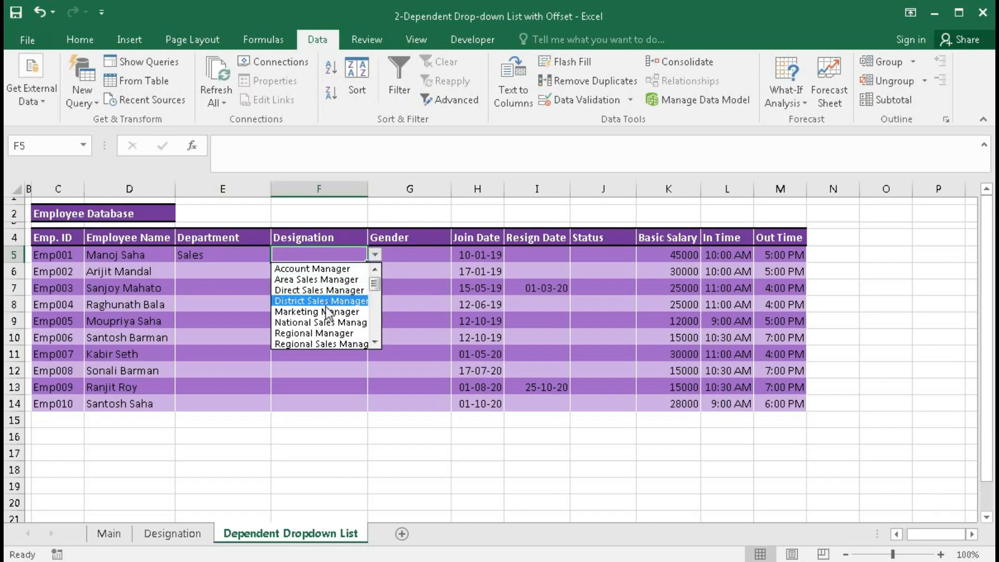
{"action": "left_click", "coordinate": [316, 255]}
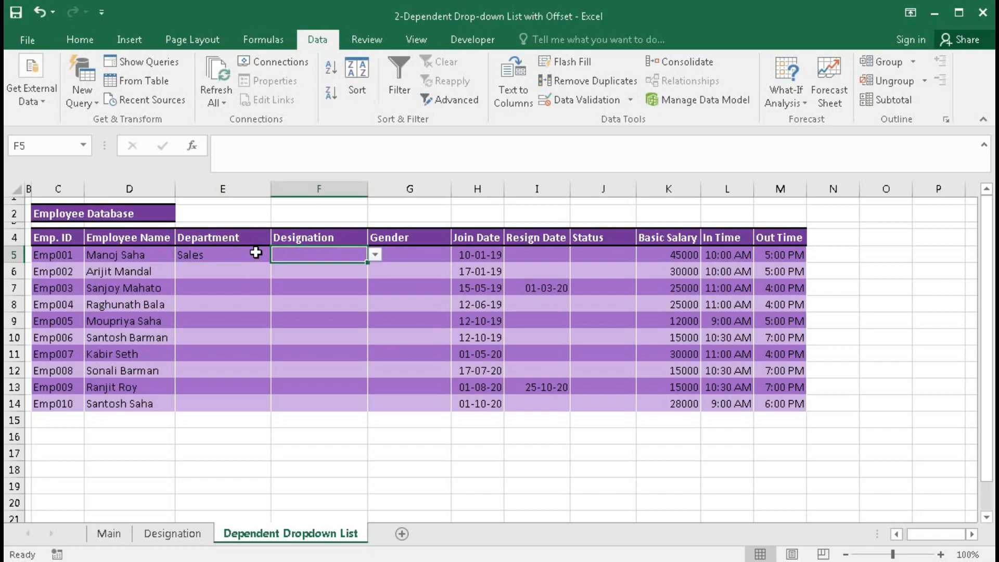
Step: Review the department choices offered in E5 and the designation choices in F5
{"action": "left_click", "coordinate": [256, 252]}
{"action": "left_click", "coordinate": [278, 254]}
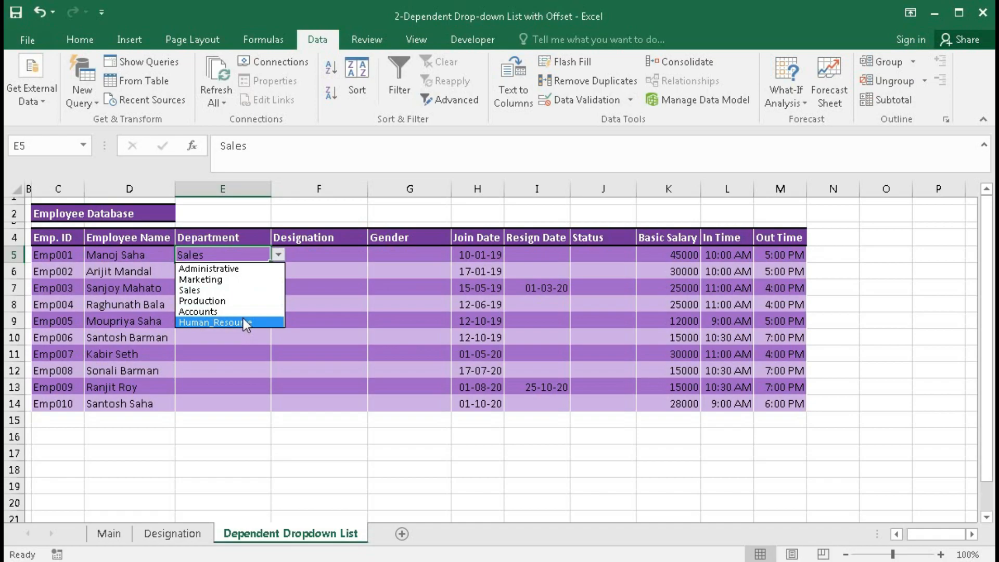
{"action": "left_click", "coordinate": [304, 251]}
{"action": "left_click", "coordinate": [303, 250]}
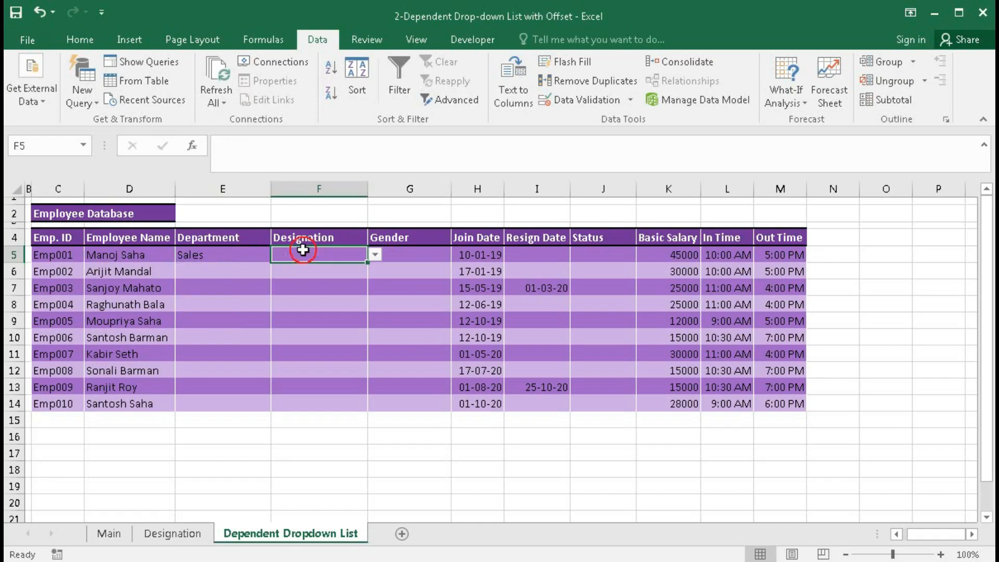
{"action": "left_click", "coordinate": [374, 255]}
{"action": "left_click", "coordinate": [374, 254]}
Step: Add the department Research_Development in A9 of the Designation sheet and fit column A to its contents
{"action": "left_click", "coordinate": [159, 535]}
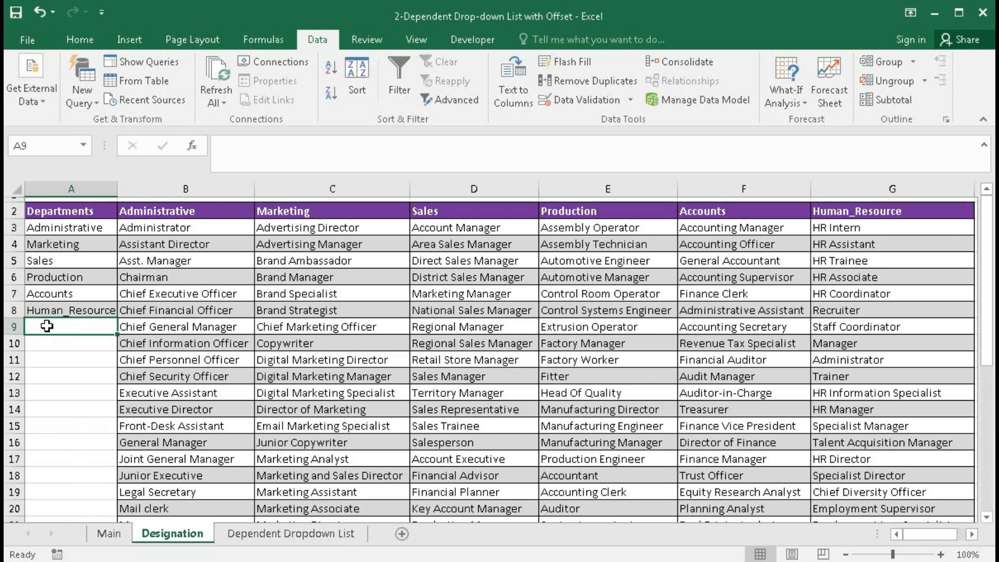
{"action": "type", "text": "Resea"}
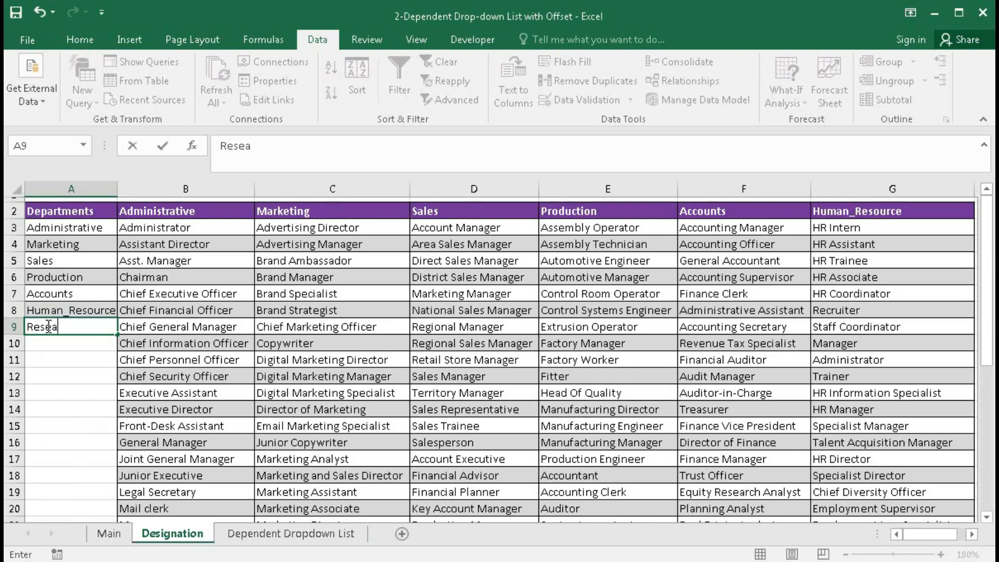
{"action": "type", "text": "rch"}
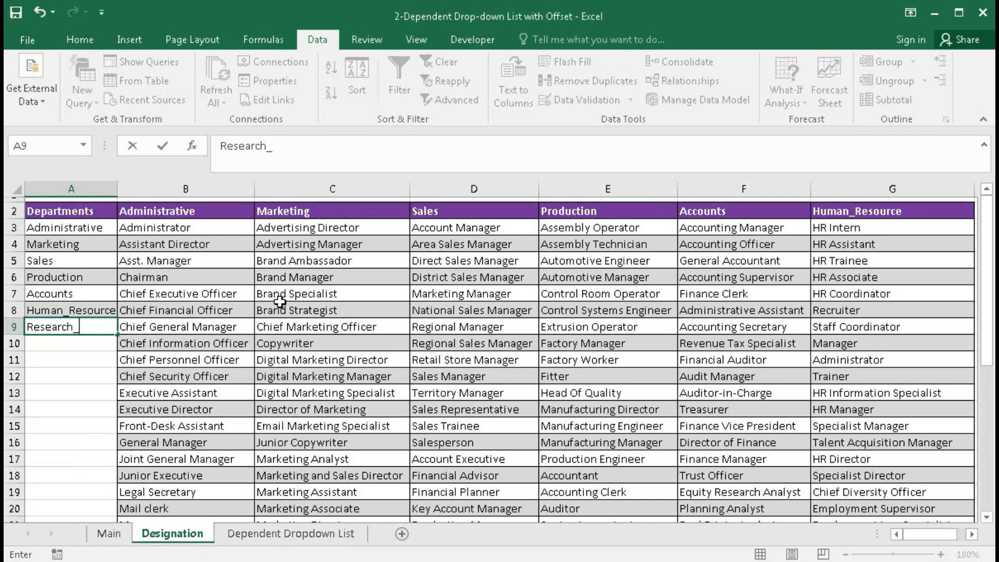
{"action": "type", "text": "_Development"}
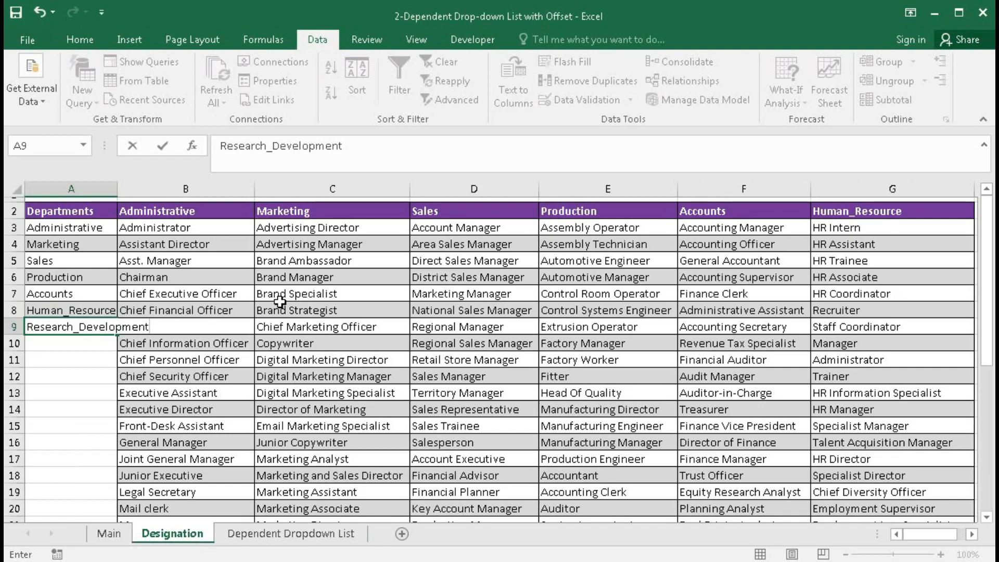
{"action": "key", "text": "Return"}
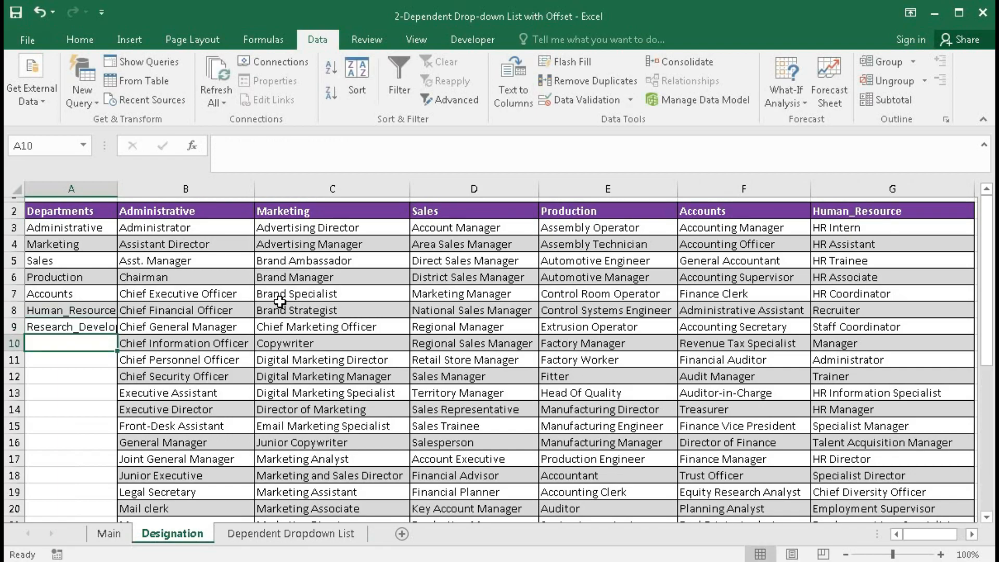
{"action": "double_click", "coordinate": [117, 195]}
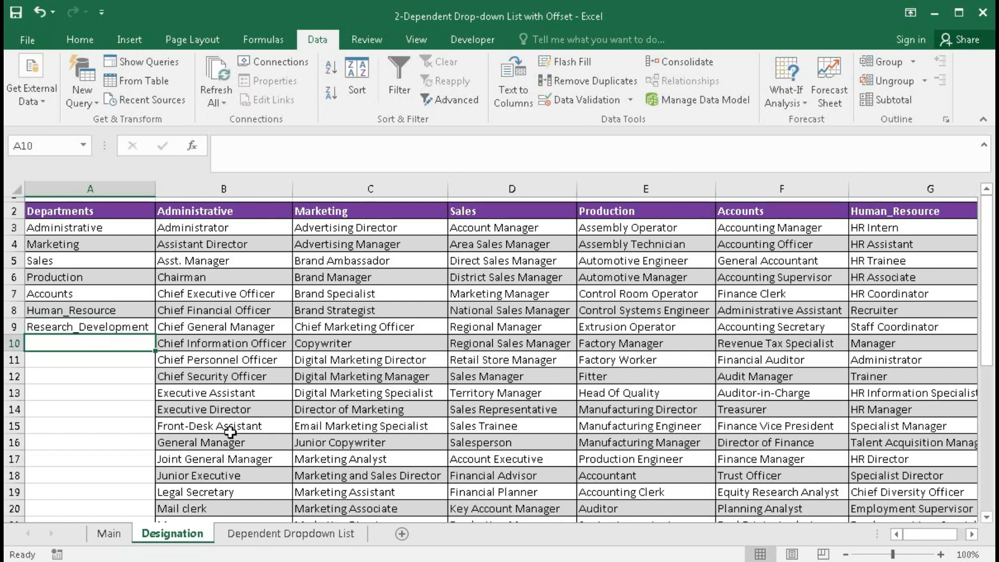
Step: Set E5 on the Dependent Dropdown List sheet to Research_Development and fit column E to the text
{"action": "left_click", "coordinate": [263, 534]}
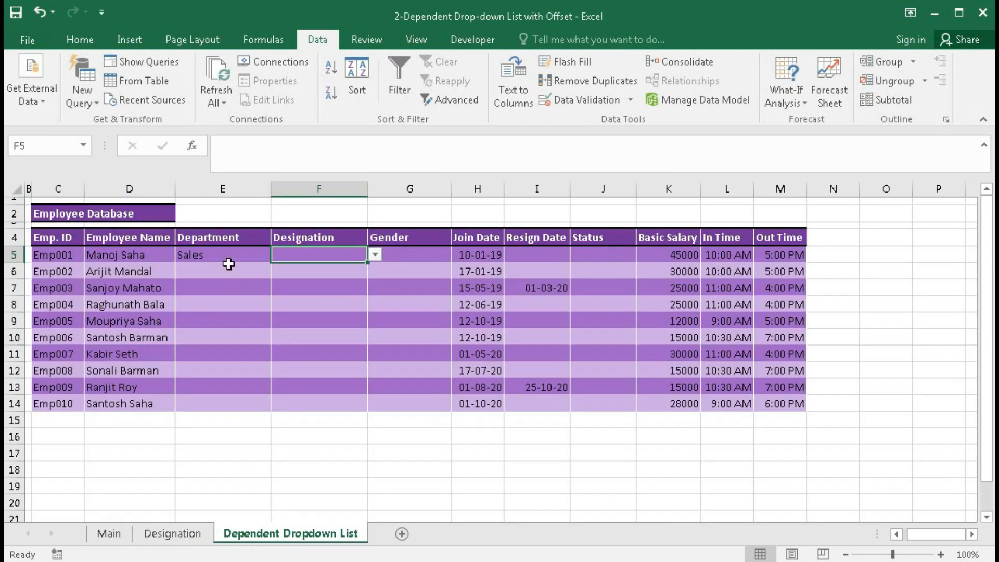
{"action": "left_click", "coordinate": [249, 255]}
{"action": "left_click", "coordinate": [277, 255]}
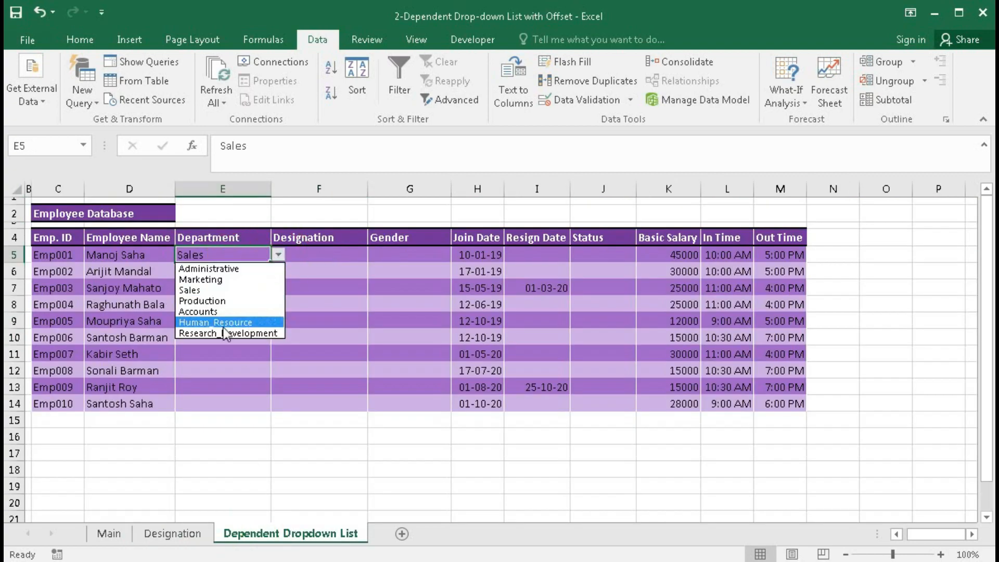
{"action": "left_click", "coordinate": [235, 332]}
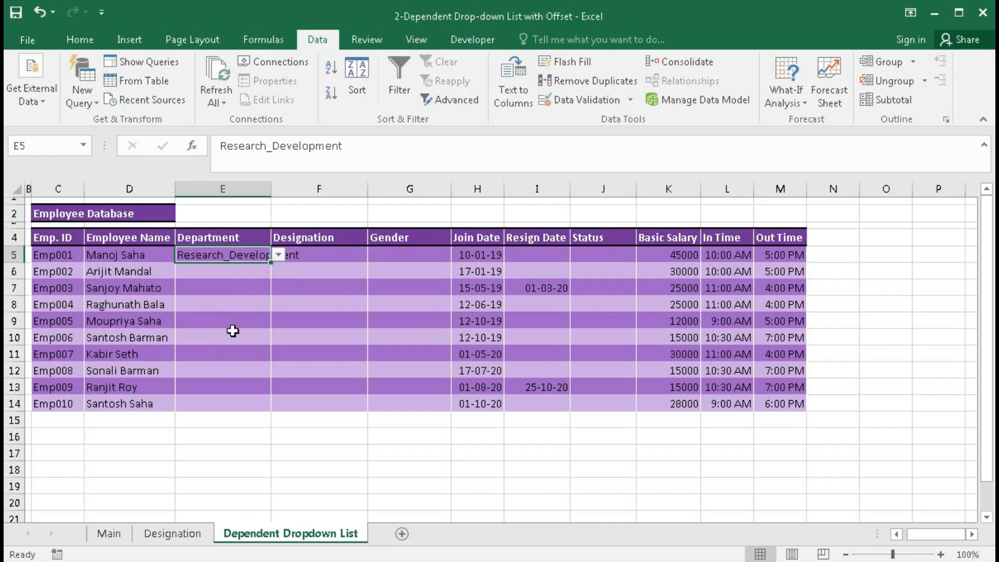
{"action": "left_click", "coordinate": [269, 200]}
{"action": "double_click", "coordinate": [270, 189]}
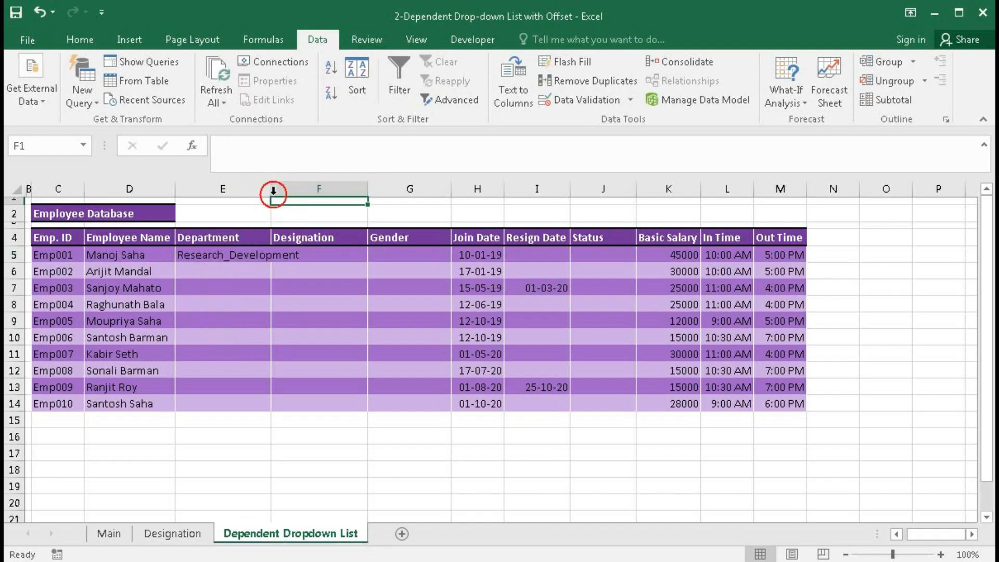
{"action": "left_click", "coordinate": [359, 254]}
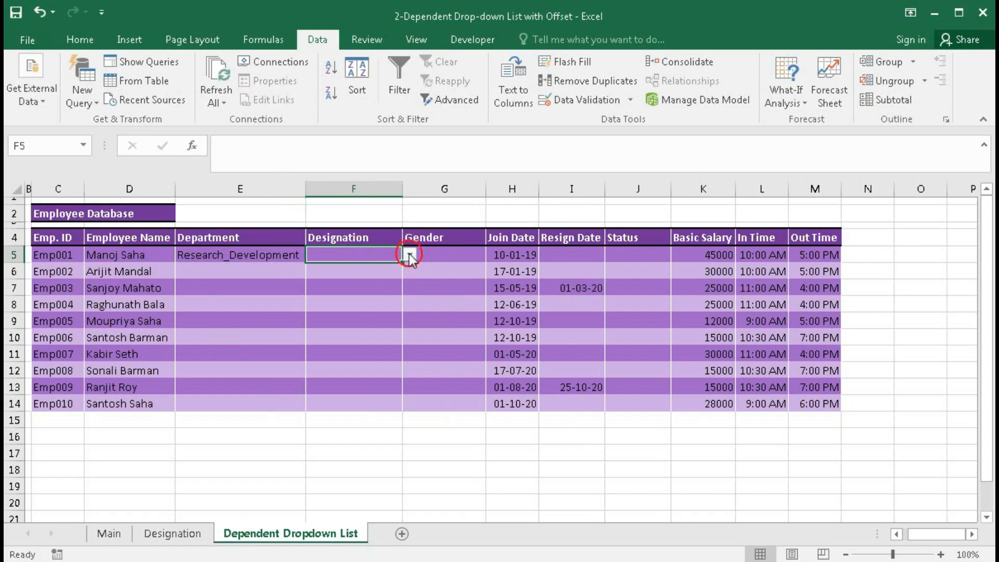
Step: Copy Research_Development from A9 of the Designation sheet into header cell H2 and fit column H to the text
{"action": "left_click", "coordinate": [172, 534]}
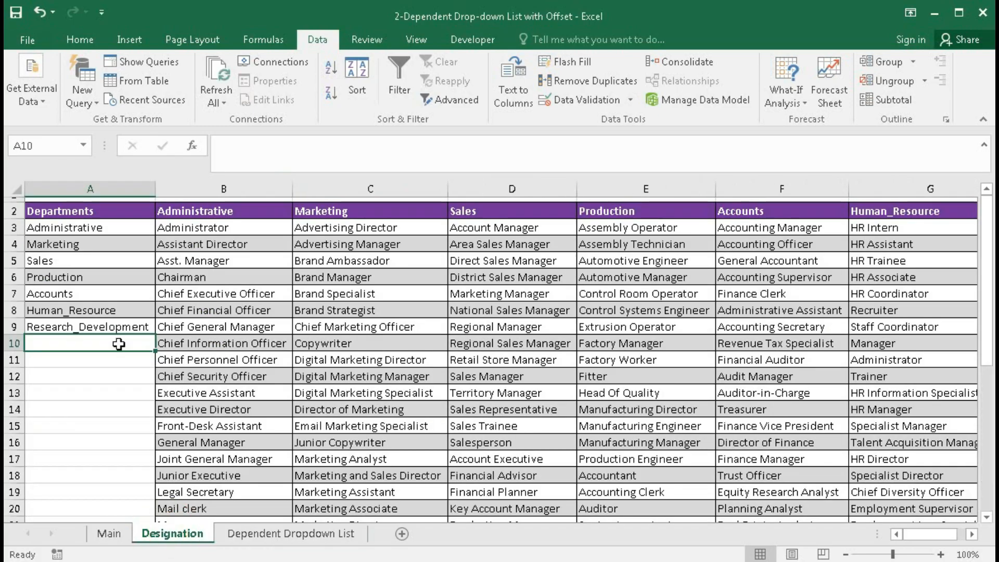
{"action": "left_click", "coordinate": [73, 326]}
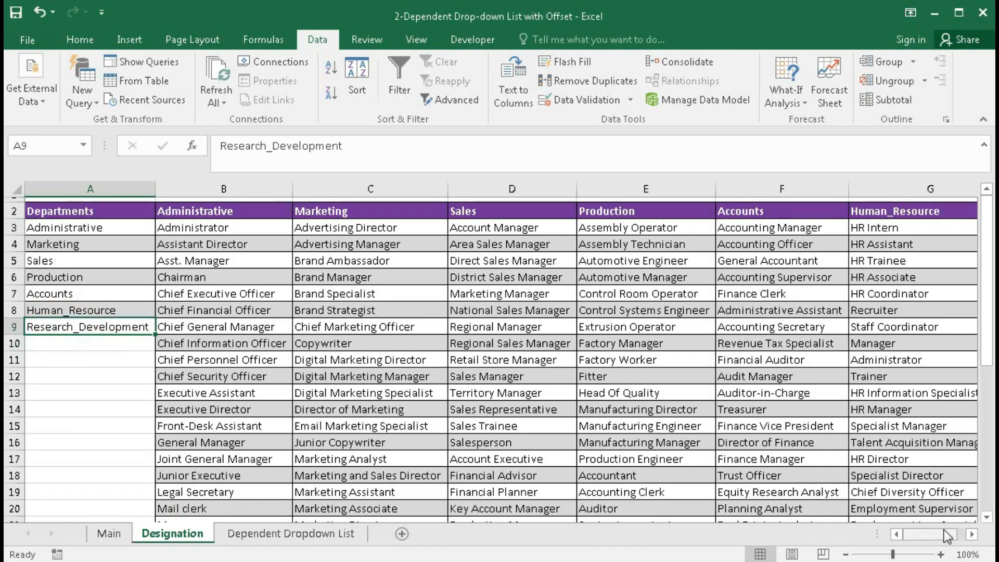
{"action": "left_click", "coordinate": [971, 534]}
{"action": "left_click", "coordinate": [971, 534]}
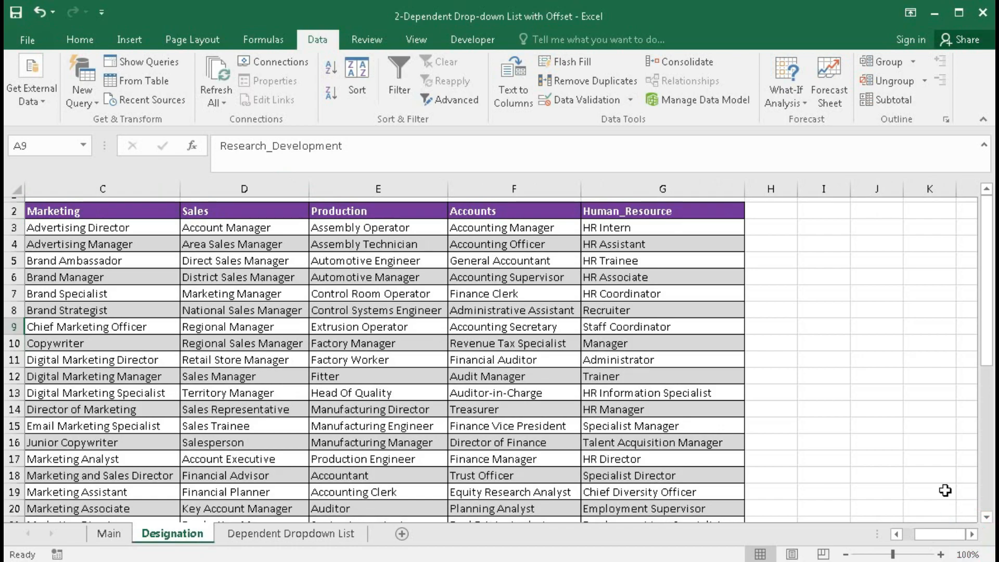
{"action": "left_click", "coordinate": [774, 210]}
{"action": "left_click", "coordinate": [895, 534]}
{"action": "left_click", "coordinate": [896, 534]}
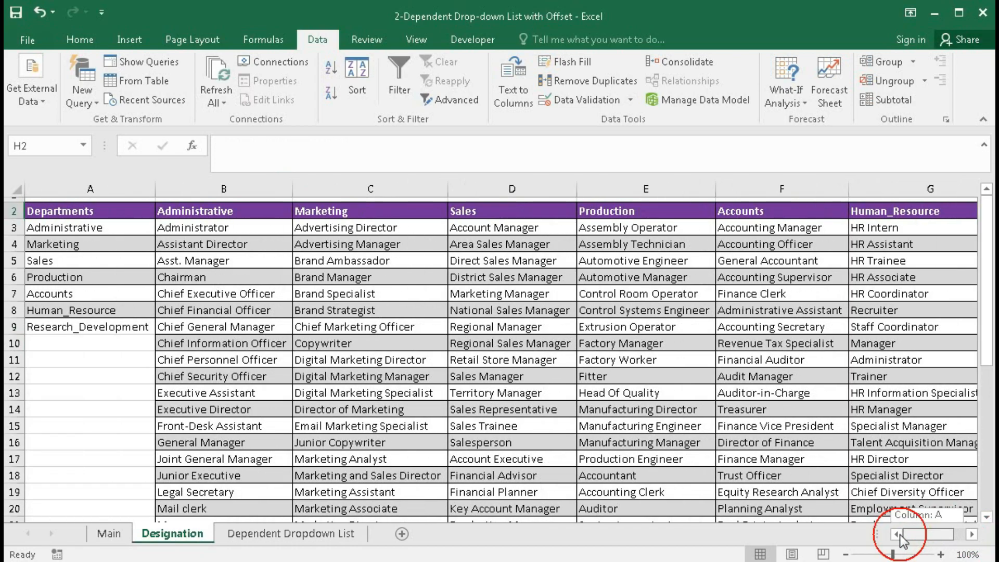
{"action": "left_click", "coordinate": [46, 327]}
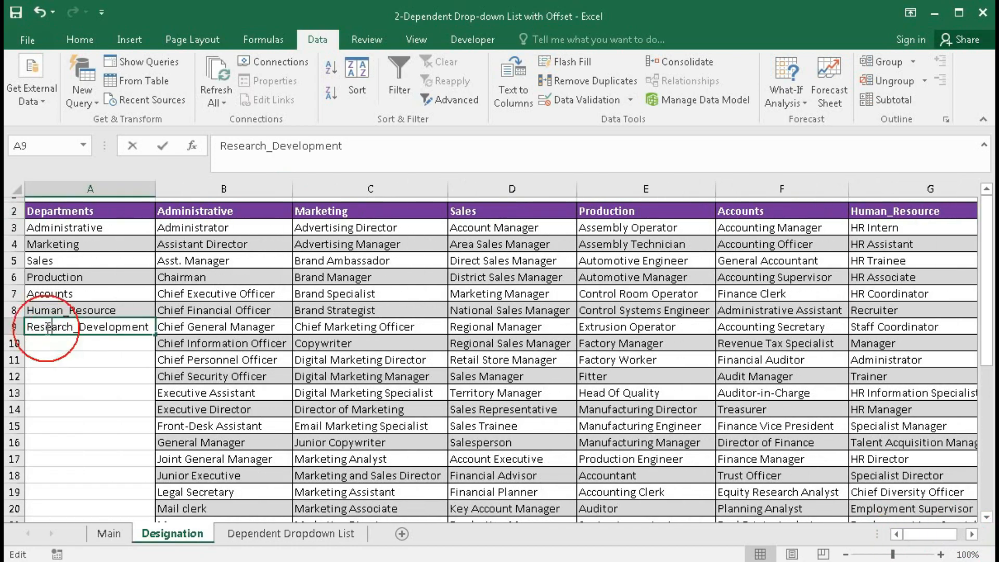
{"action": "double_click", "coordinate": [120, 326]}
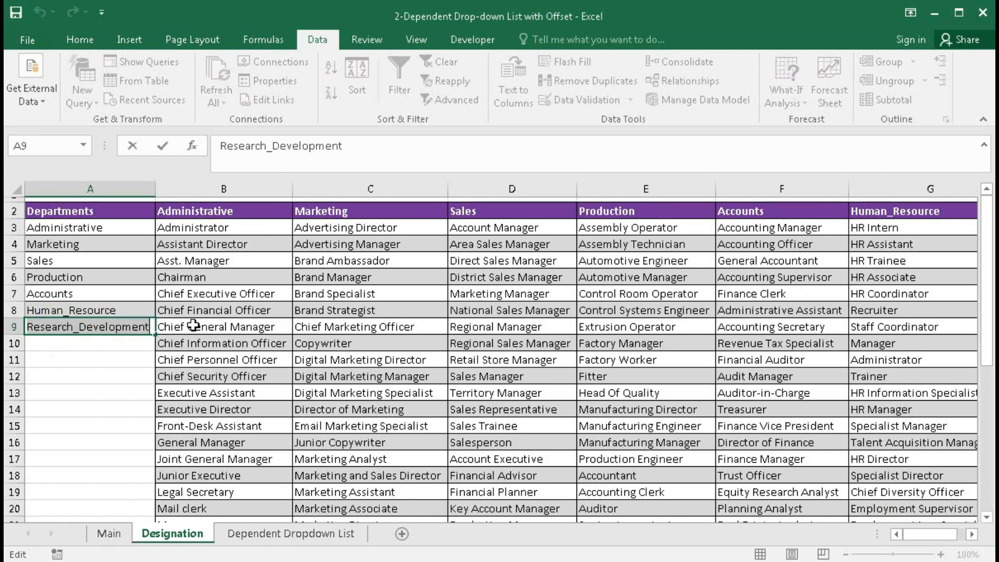
{"action": "left_click_drag", "start_coordinate": [929, 534], "coordinate": [955, 539]}
{"action": "left_click", "coordinate": [903, 211]}
{"action": "type", "text": "Research_Development"}
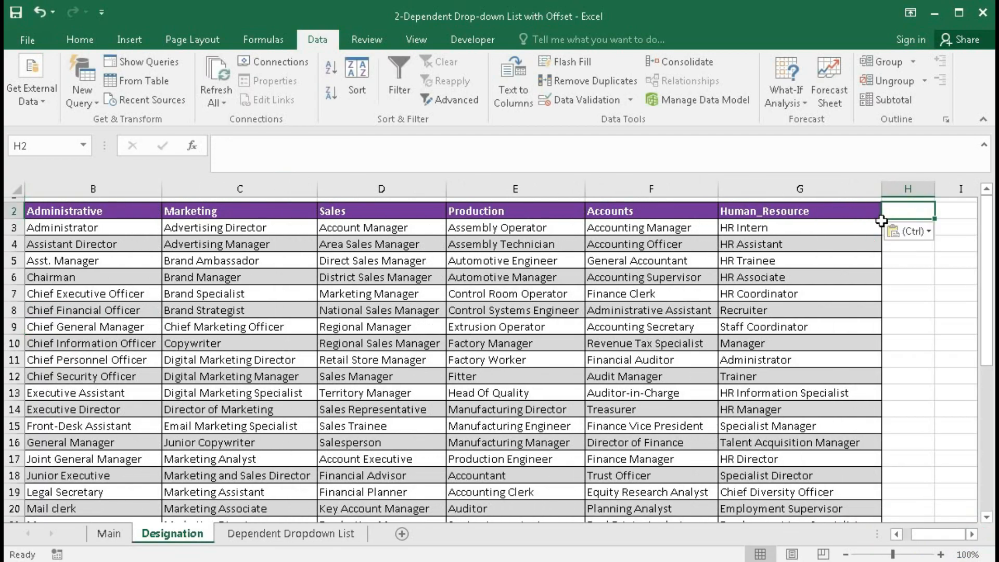
{"action": "left_click", "coordinate": [971, 534]}
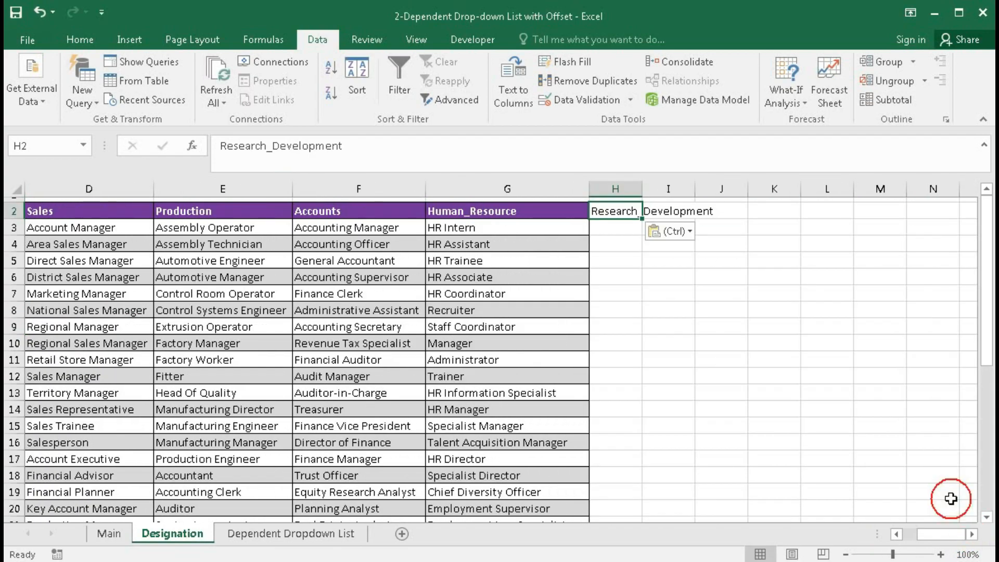
{"action": "double_click", "coordinate": [642, 194]}
Step: Copy the formatting of the Human_Resource header in G2 to the Research_Development header in H2
{"action": "left_click", "coordinate": [507, 208]}
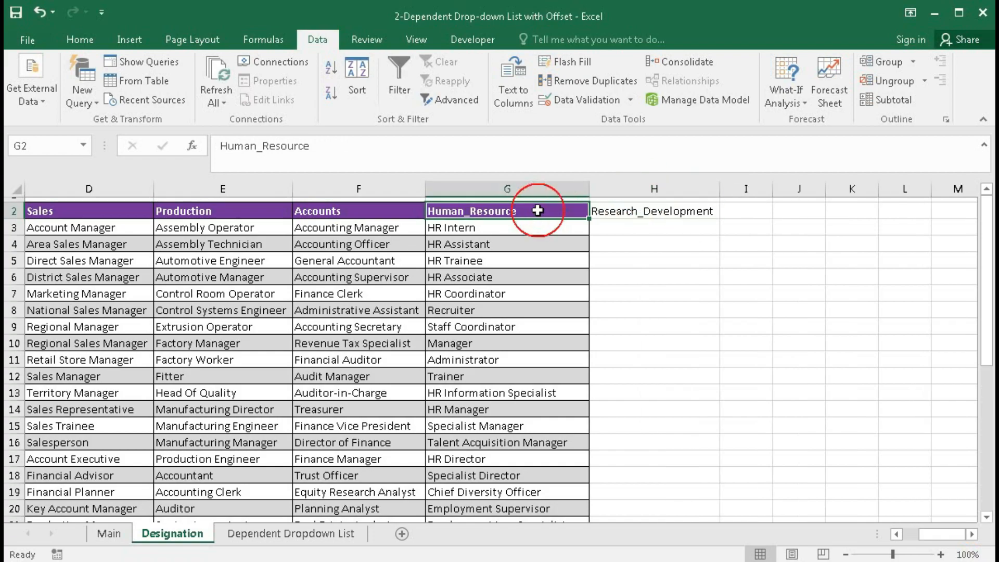
{"action": "left_click", "coordinate": [79, 40]}
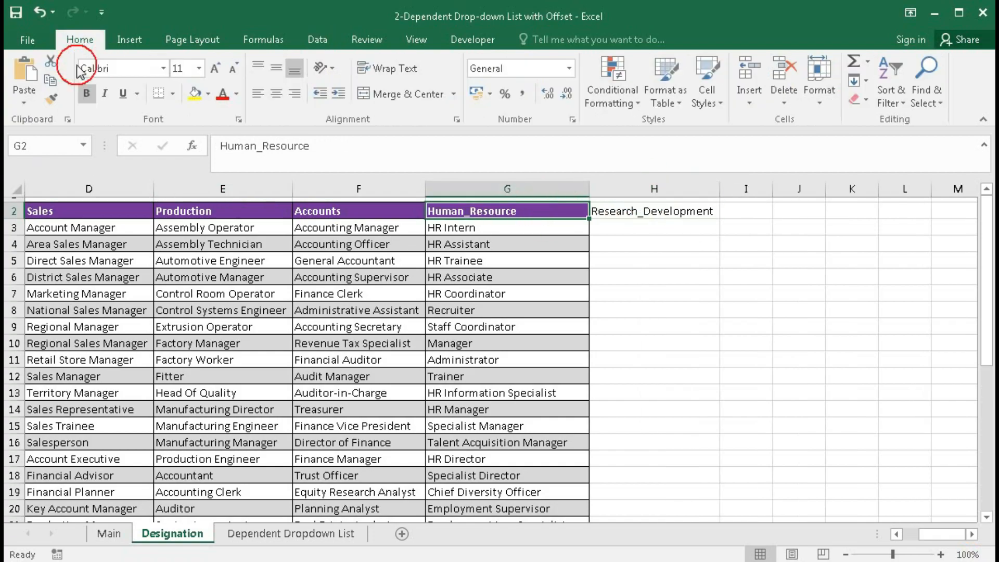
{"action": "left_click", "coordinate": [51, 99]}
{"action": "left_click", "coordinate": [644, 210]}
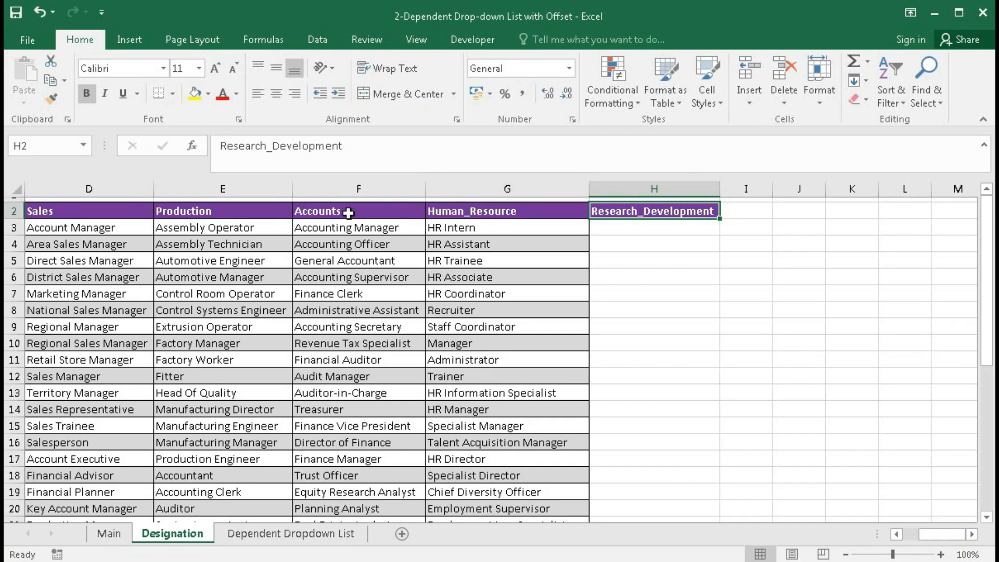
Step: Copy the banded row formatting of the Human_Resource designations in G3:G12 to the empty cells H3:H13
{"action": "mouse_move", "coordinate": [483, 229]}
{"action": "left_mouse_down"}
{"action": "mouse_move", "coordinate": [472, 289]}
{"action": "mouse_move", "coordinate": [487, 376]}
{"action": "left_mouse_up"}
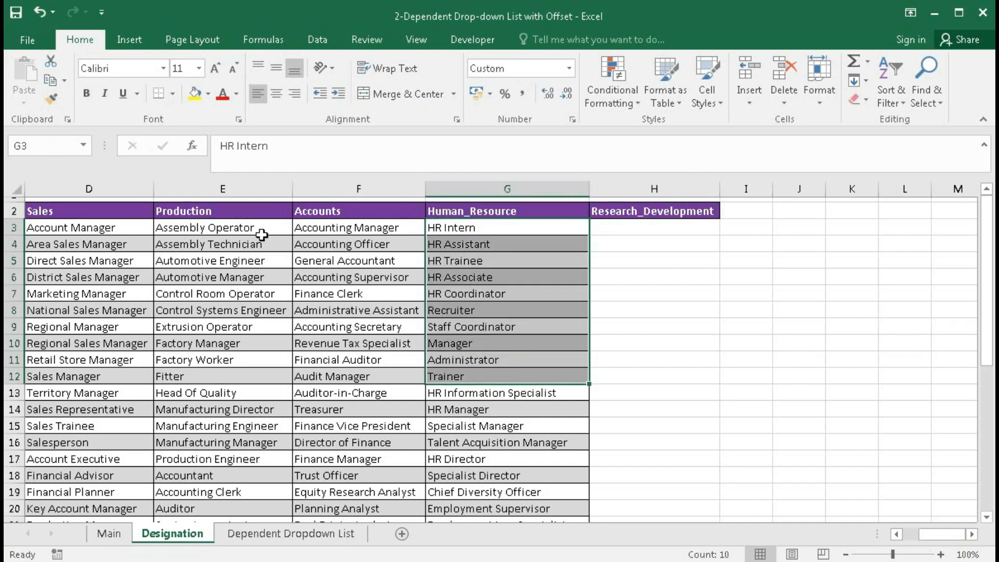
{"action": "left_click", "coordinate": [51, 99]}
{"action": "mouse_move", "coordinate": [676, 229]}
{"action": "left_mouse_down"}
{"action": "mouse_move", "coordinate": [691, 245]}
{"action": "mouse_move", "coordinate": [658, 393]}
{"action": "left_mouse_up"}
{"action": "left_click", "coordinate": [799, 293]}
Step: Enter the designations RD Manager in H3 and RD Director in H4 under the Research_Development header
{"action": "left_click", "coordinate": [610, 228]}
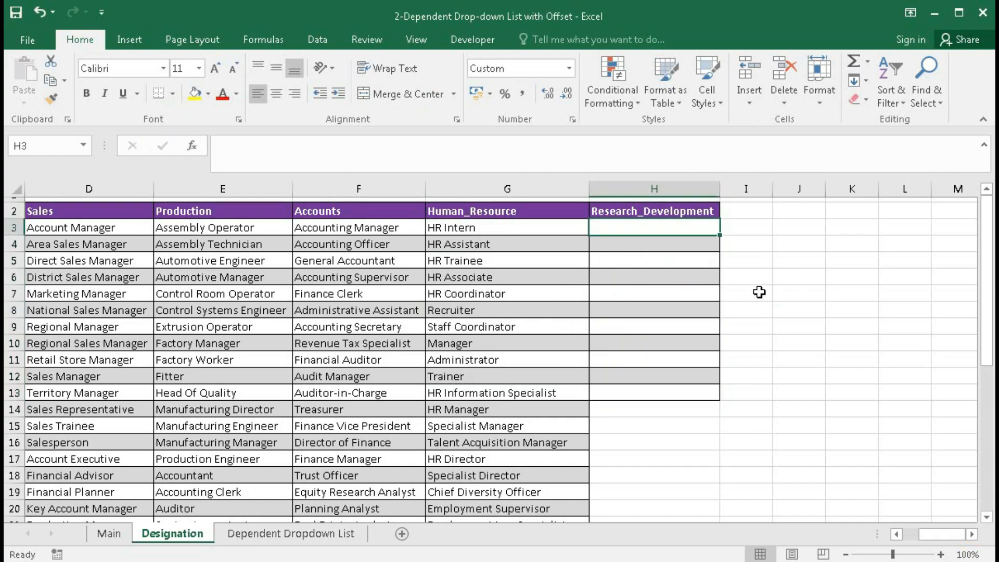
{"action": "type", "text": "RD Manager"}
{"action": "key", "text": "Return"}
{"action": "type", "text": "RD D"}
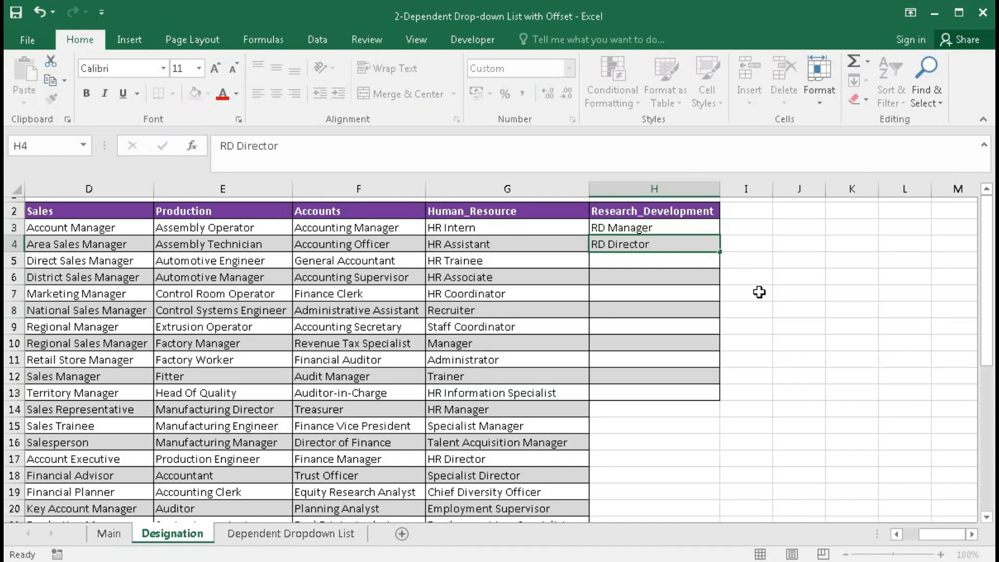
{"action": "key", "text": "Return"}
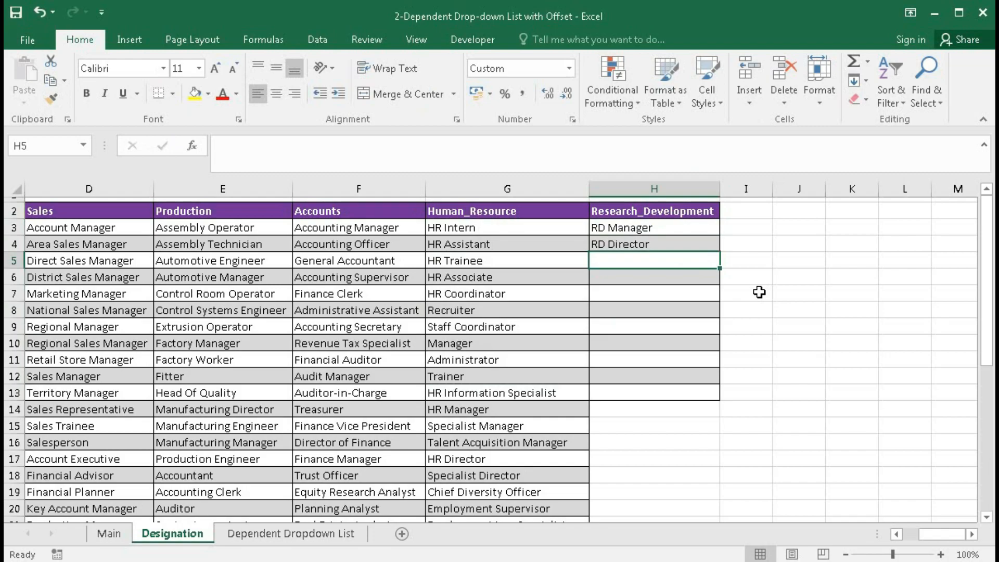
Step: On the Dependent Dropdown List sheet, check the F5 designation choices with Research_Development and with Sales as the department in E5
{"action": "left_click", "coordinate": [260, 540]}
{"action": "left_click", "coordinate": [410, 255]}
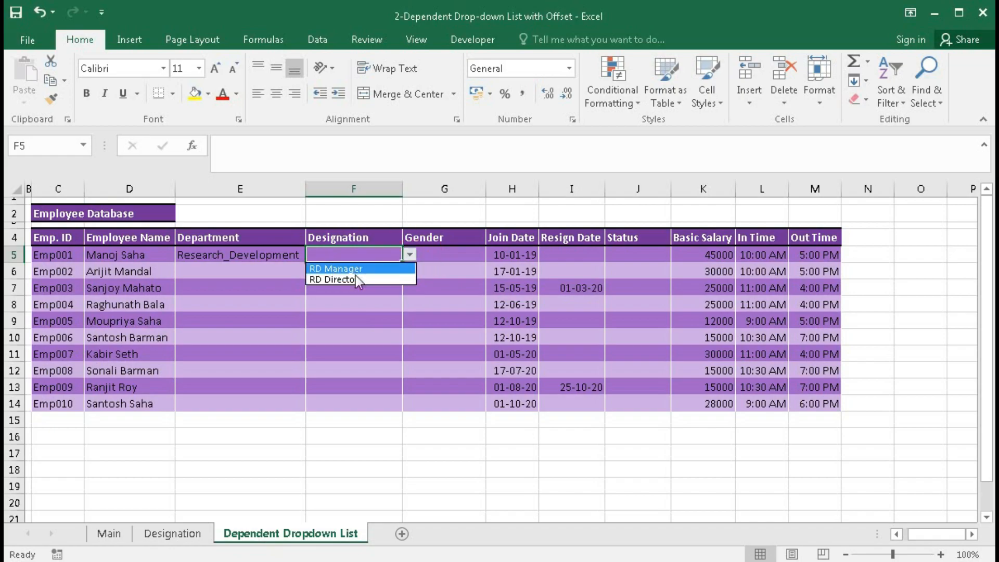
{"action": "left_click", "coordinate": [276, 255]}
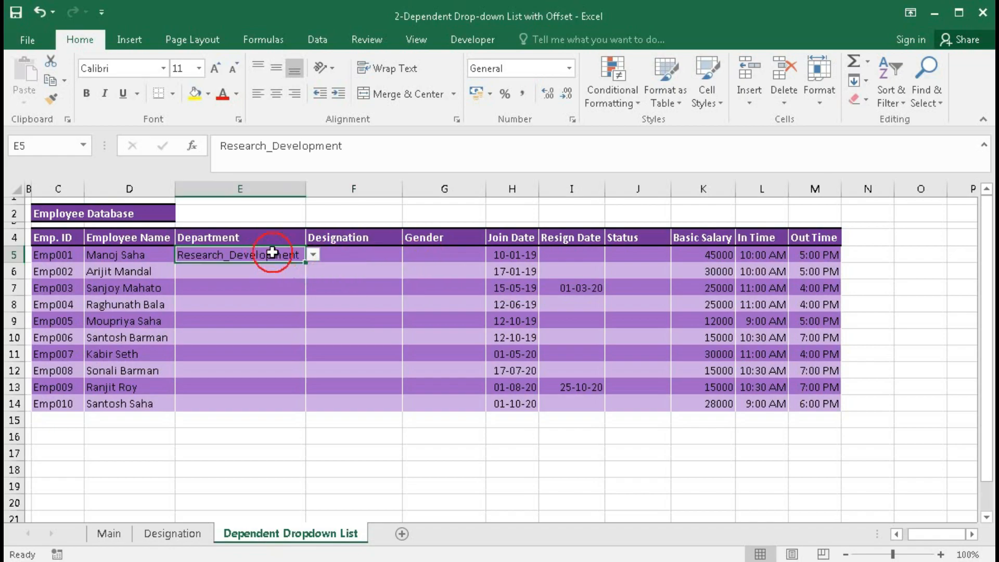
{"action": "left_click", "coordinate": [314, 255]}
{"action": "left_click", "coordinate": [244, 290]}
{"action": "left_click", "coordinate": [393, 255]}
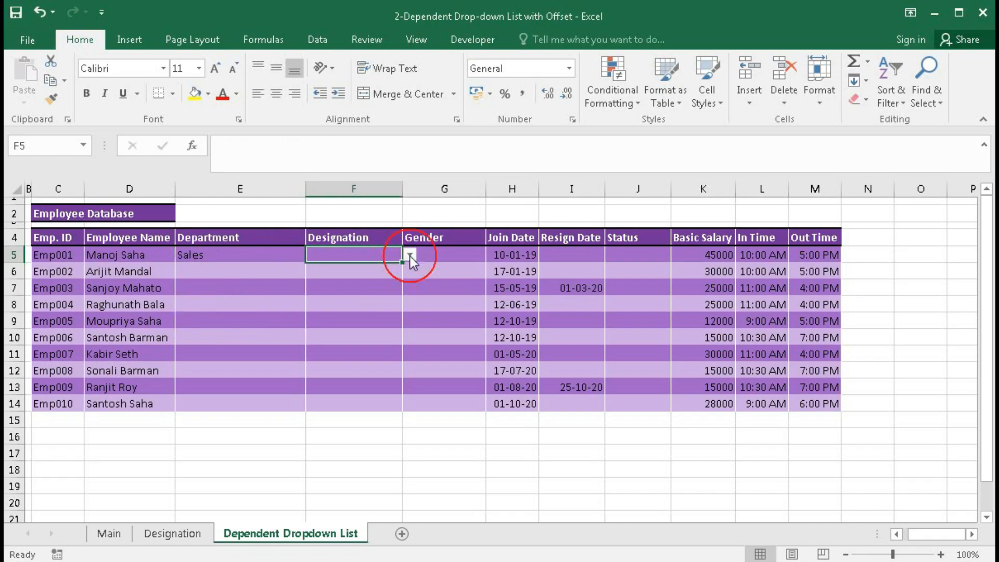
{"action": "left_click", "coordinate": [410, 255]}
Step: Set the department in E5 to Research_Development and check the designation choices offered in F5
{"action": "left_click", "coordinate": [270, 255]}
{"action": "left_click", "coordinate": [306, 255]}
{"action": "left_click", "coordinate": [311, 255]}
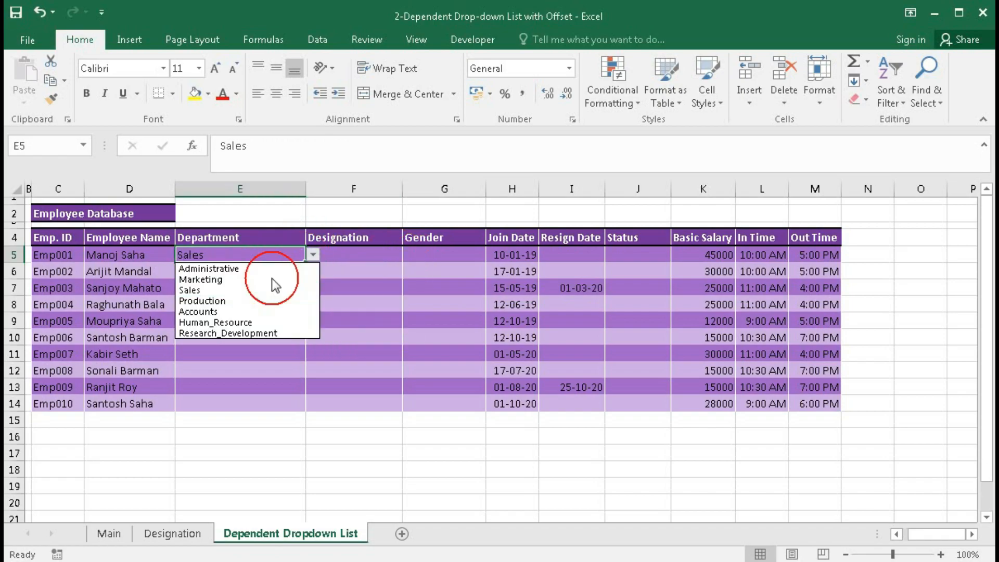
{"action": "left_click", "coordinate": [254, 330]}
{"action": "left_click", "coordinate": [366, 260]}
{"action": "left_click", "coordinate": [409, 255]}
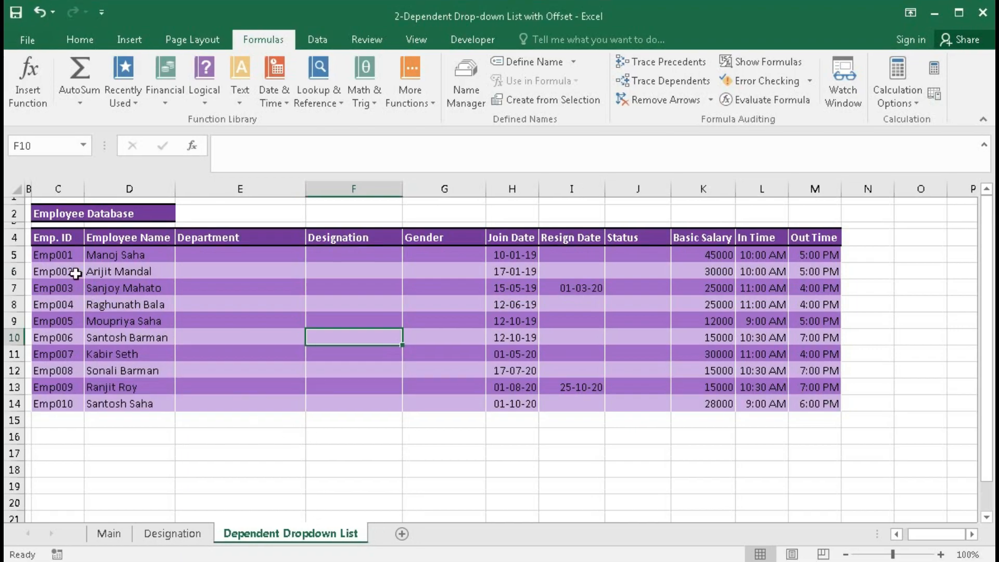
Step: Examine the blank Department and Designation columns of the employee table and the department list in A2:A8 of the Designation sheet
{"action": "left_click_drag", "start_coordinate": [45, 237], "coordinate": [809, 403]}
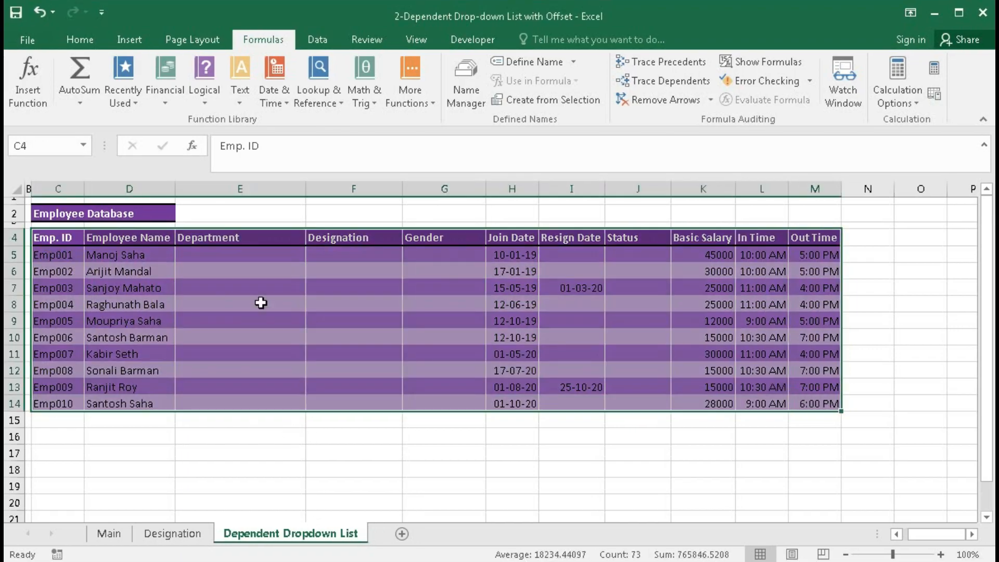
{"action": "left_click", "coordinate": [232, 238]}
{"action": "left_click", "coordinate": [346, 239]}
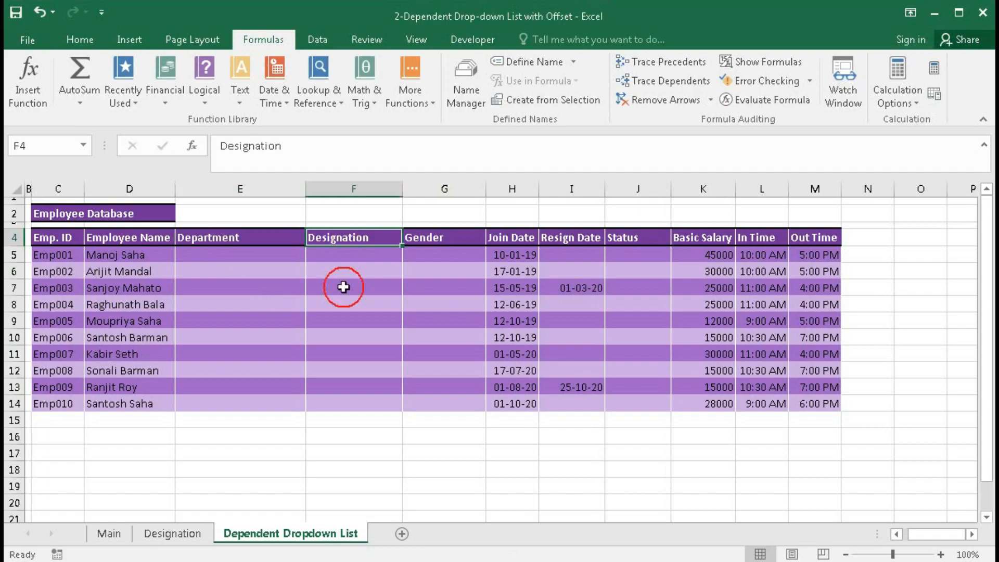
{"action": "left_click_drag", "start_coordinate": [220, 319], "coordinate": [221, 398]}
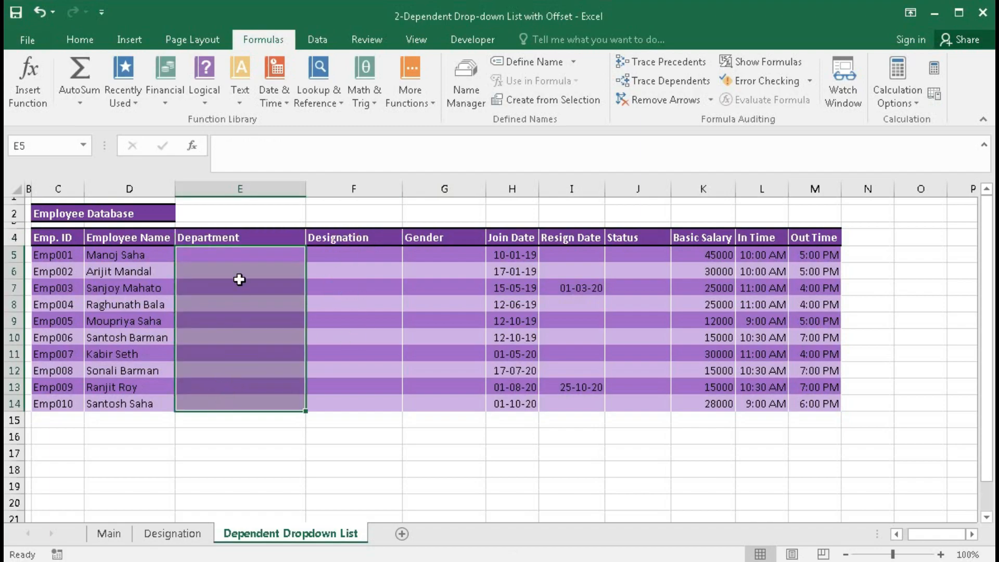
{"action": "left_click_drag", "start_coordinate": [356, 252], "coordinate": [355, 400]}
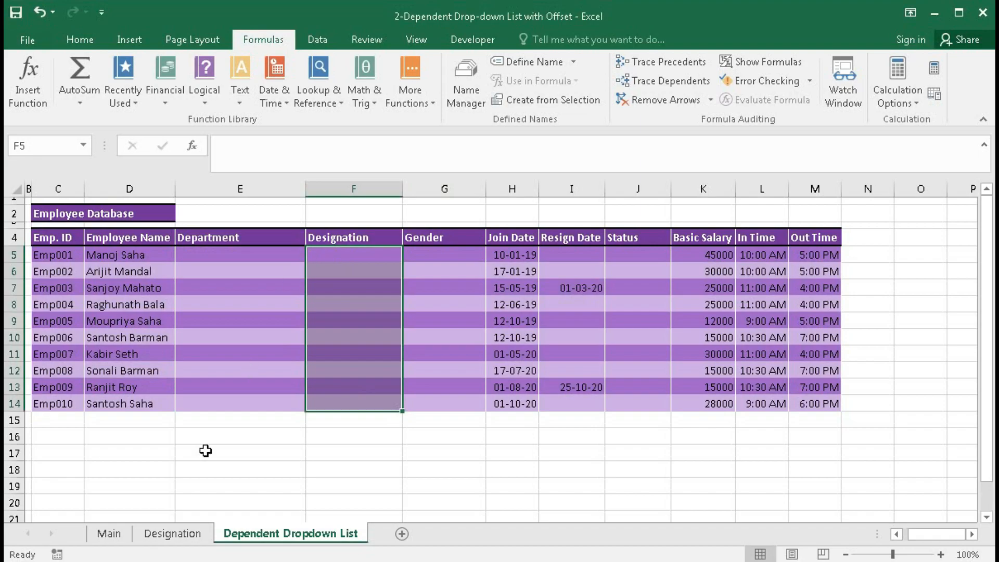
{"action": "left_click", "coordinate": [175, 536]}
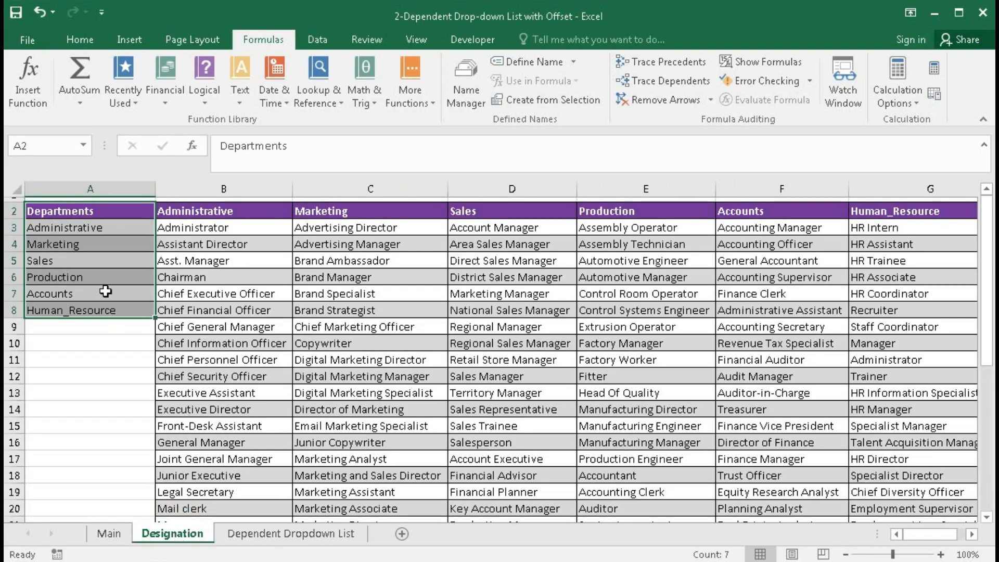
{"action": "left_click_drag", "start_coordinate": [90, 212], "coordinate": [85, 307]}
Step: Define the workbook-scoped name Departments as =OFFSET(Designation!$A$2,1,0,COUNTA(Designation!$A:$A)-1,1) and check the range it covers
{"action": "left_click", "coordinate": [464, 89]}
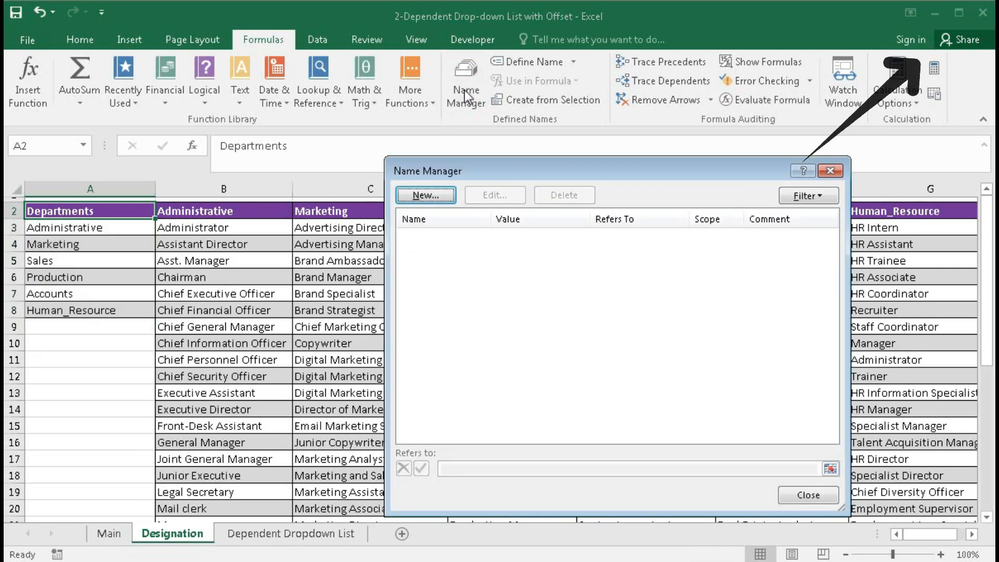
{"action": "left_click", "coordinate": [422, 197]}
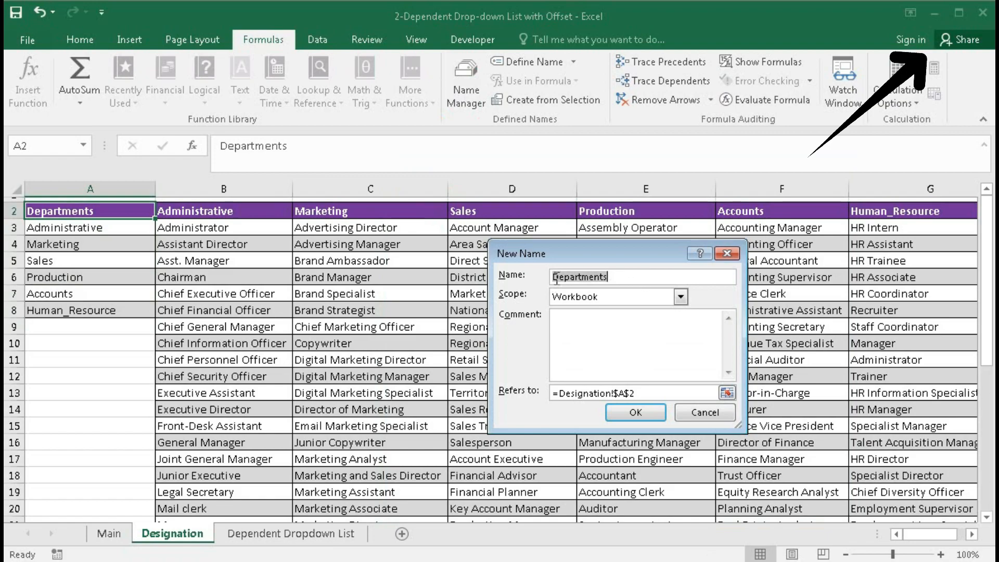
{"action": "left_click_drag", "start_coordinate": [646, 392], "coordinate": [510, 392]}
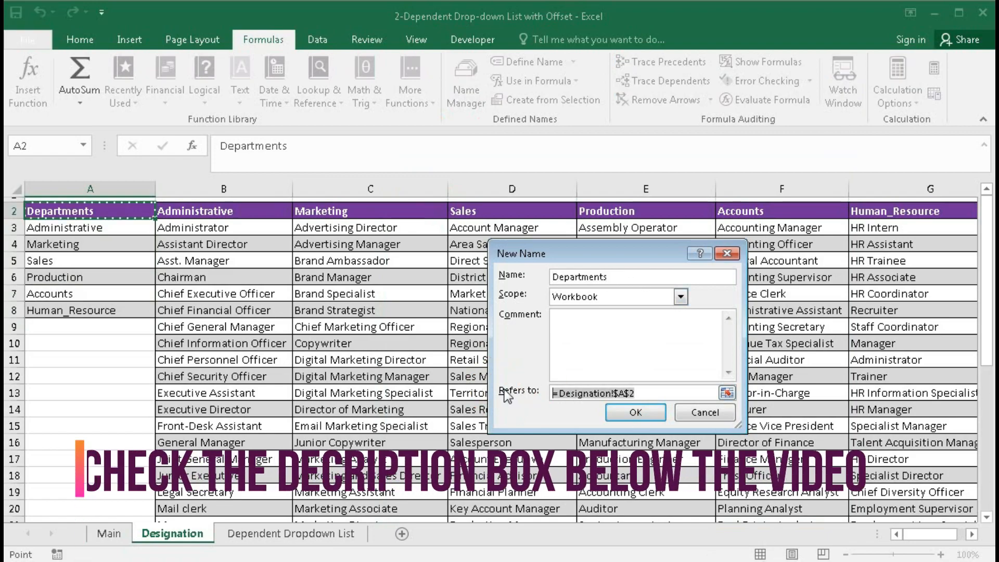
{"action": "type", "text": "="}
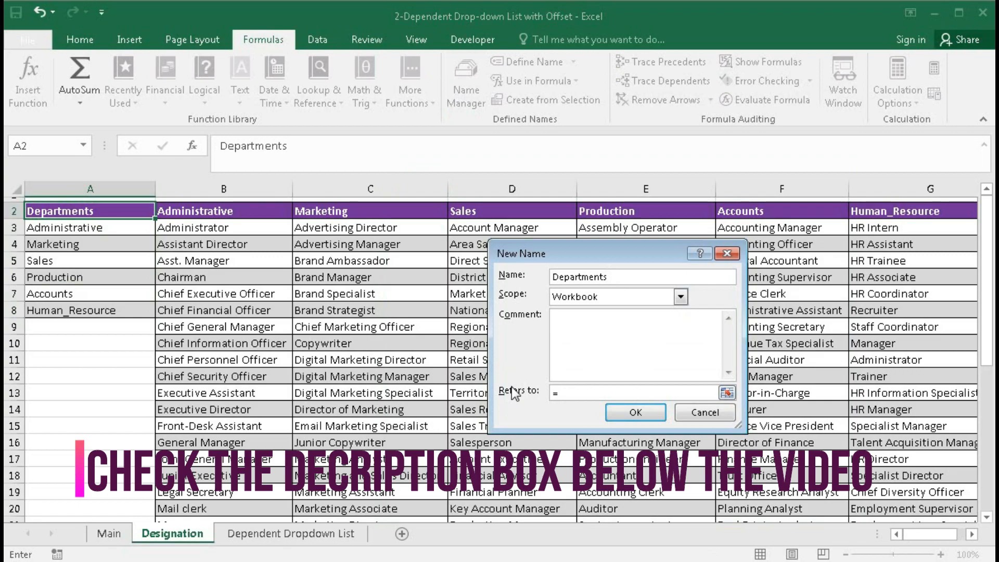
{"action": "type", "text": "offset("}
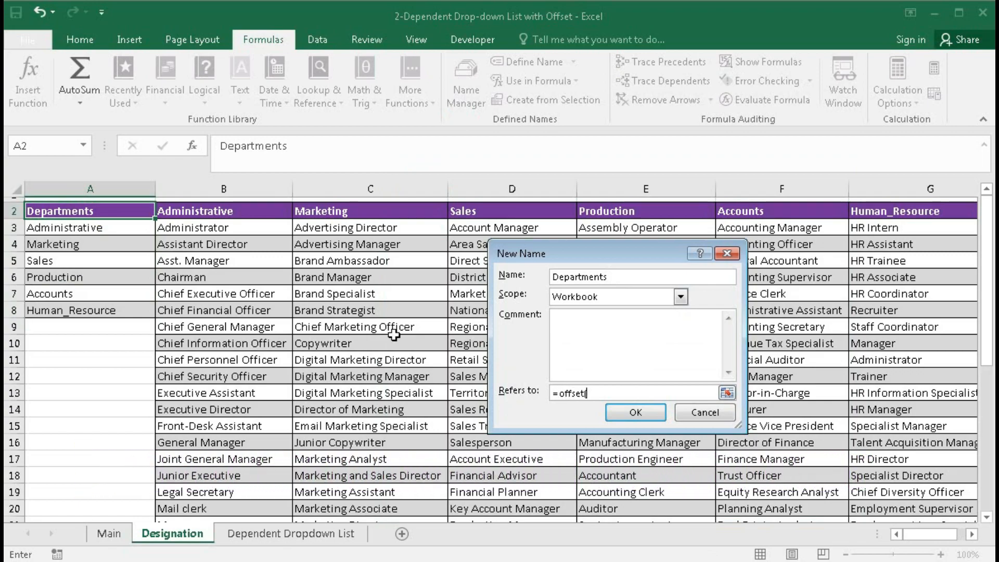
{"action": "left_click", "coordinate": [104, 210]}
{"action": "type", "text": ","}
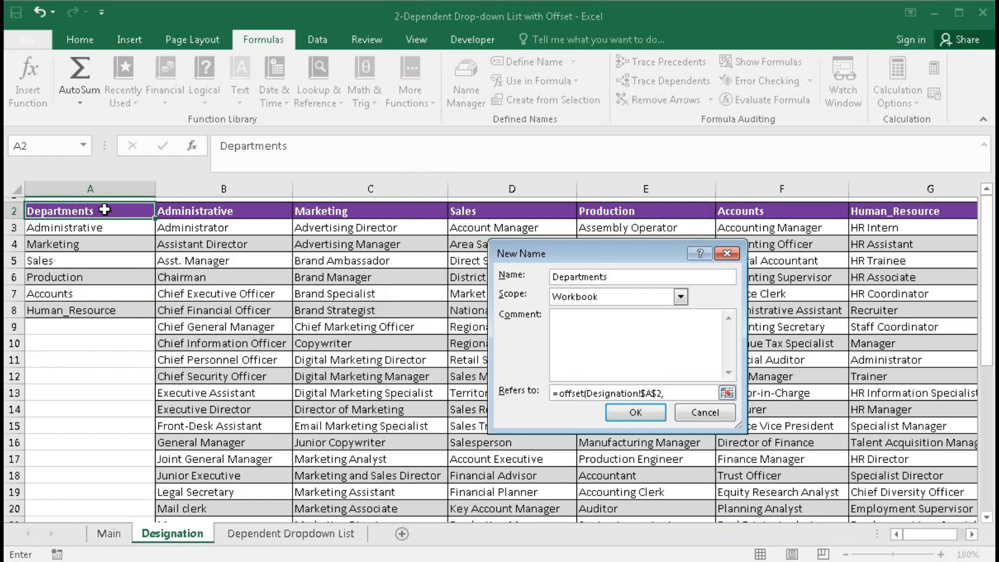
{"action": "type", "text": "1,0,counta"}
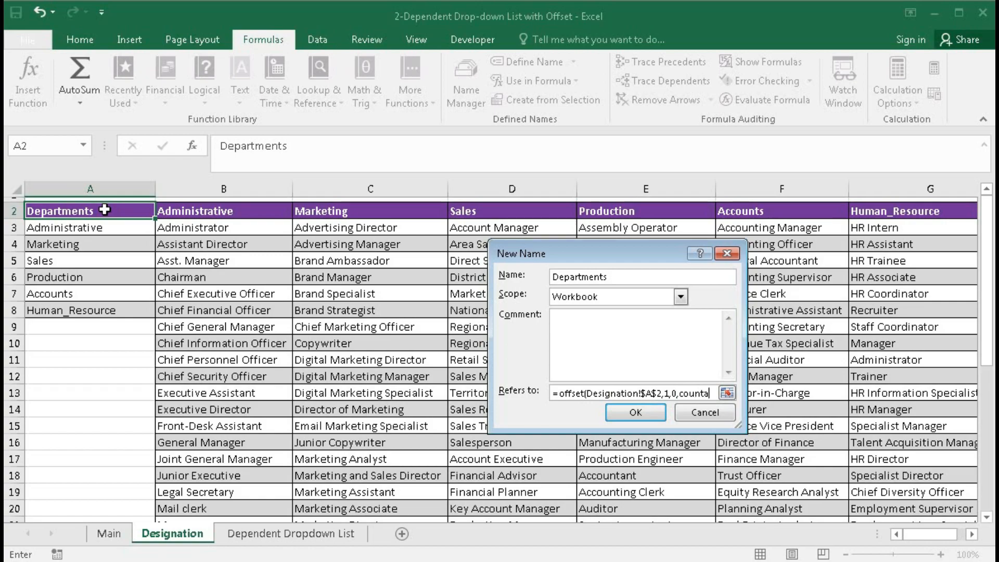
{"action": "type", "text": "("}
{"action": "left_click", "coordinate": [83, 187]}
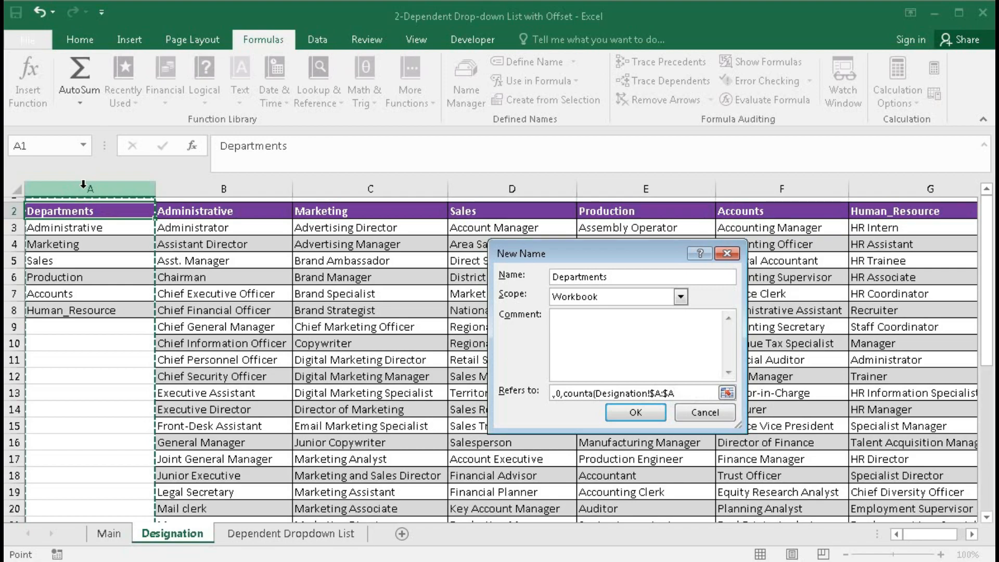
{"action": "type", "text": ")-1,1)"}
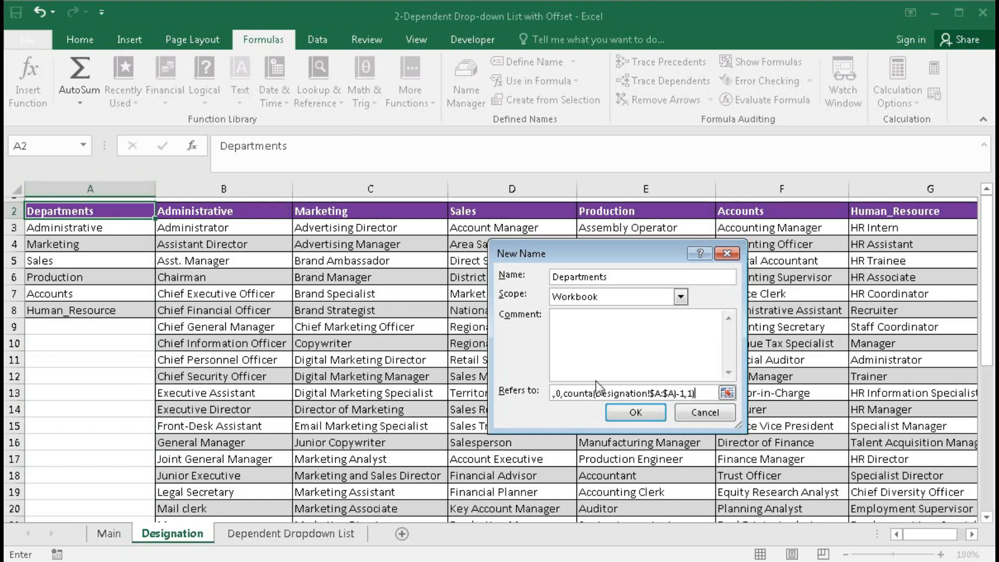
{"action": "left_click", "coordinate": [635, 412]}
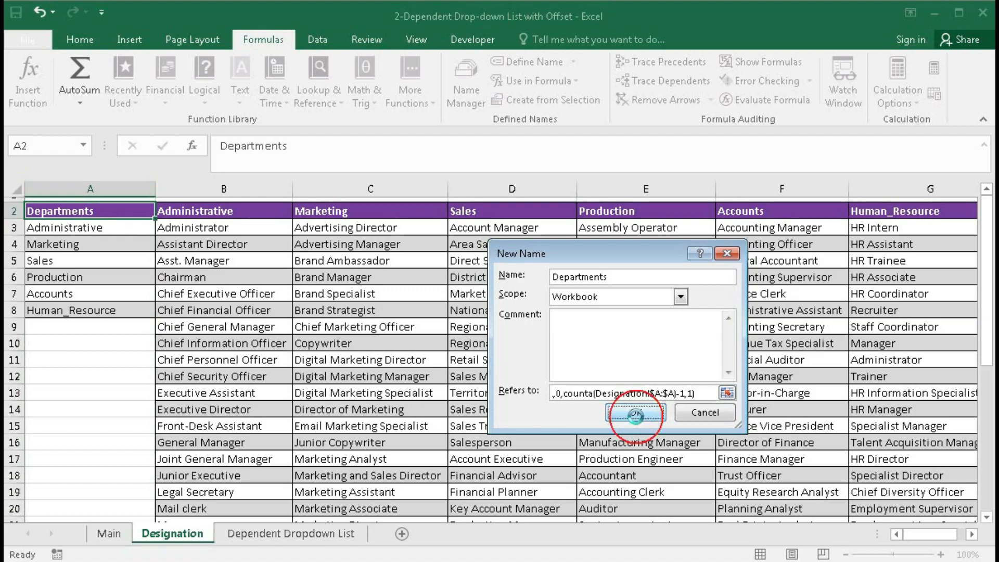
{"action": "left_click", "coordinate": [520, 462]}
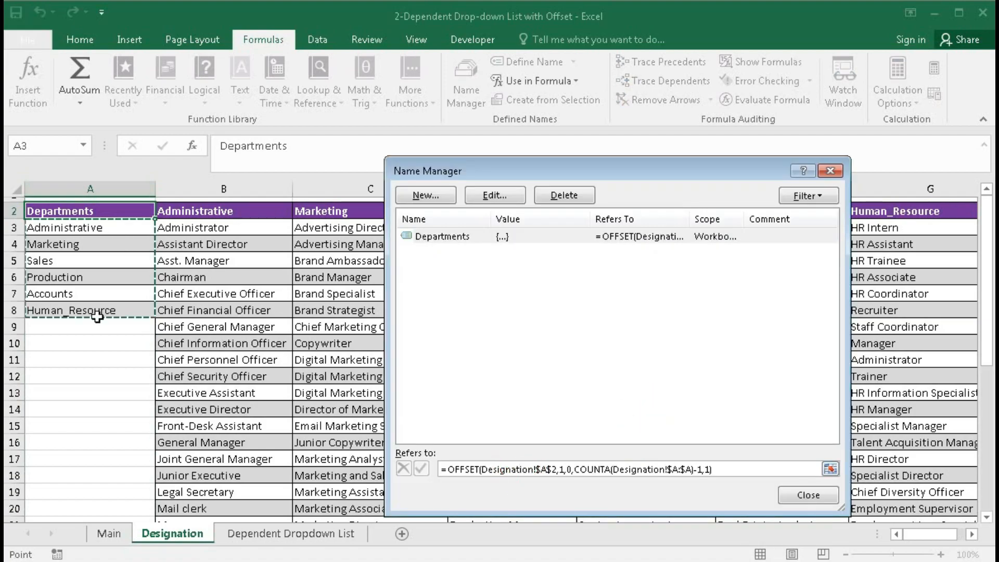
{"action": "left_click", "coordinate": [797, 494]}
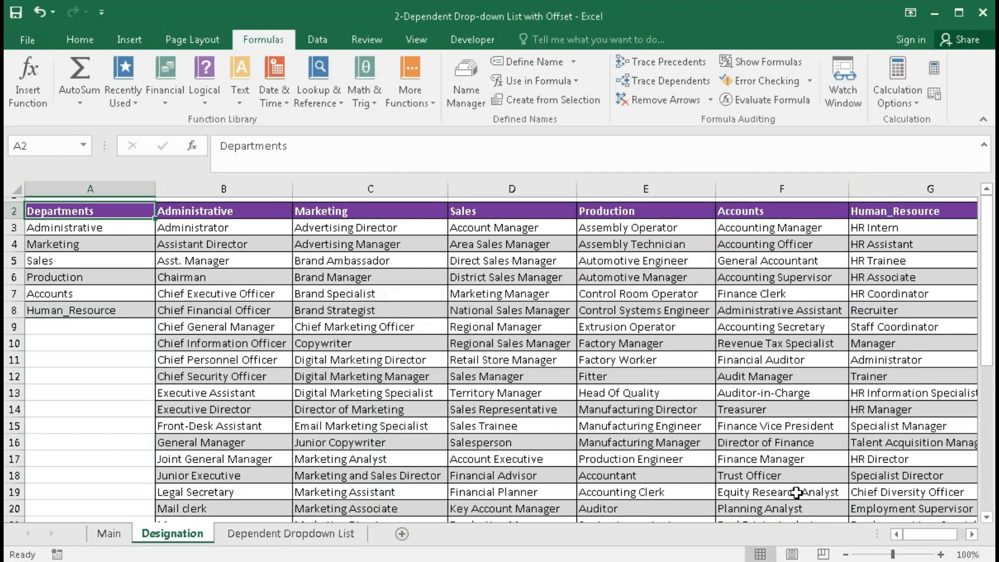
Step: Restrict E5:E14 on the Dependent Dropdown List sheet to a validation list sourced from the name Departments, and check the choices offered in E5
{"action": "left_click", "coordinate": [265, 533]}
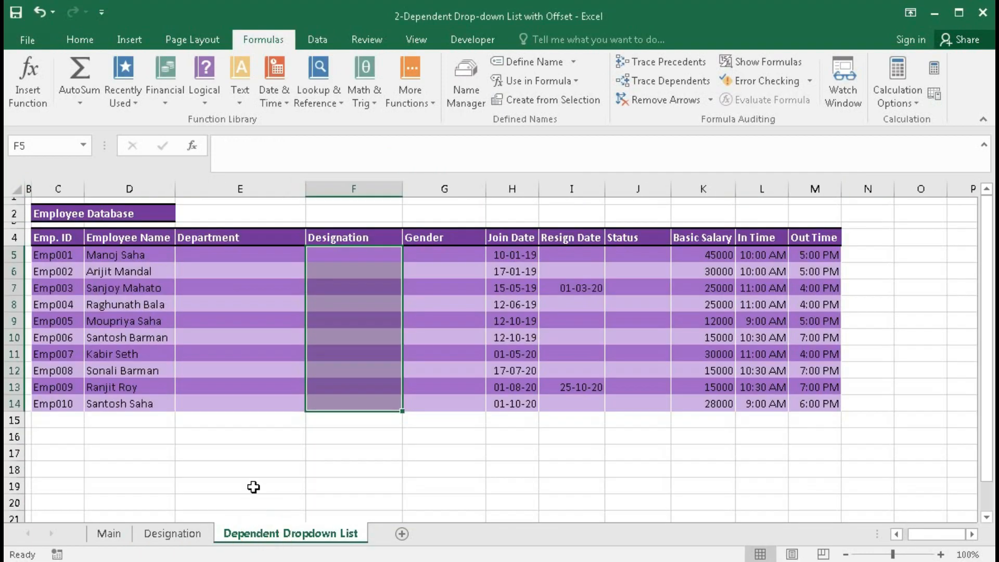
{"action": "left_click_drag", "start_coordinate": [245, 256], "coordinate": [228, 399]}
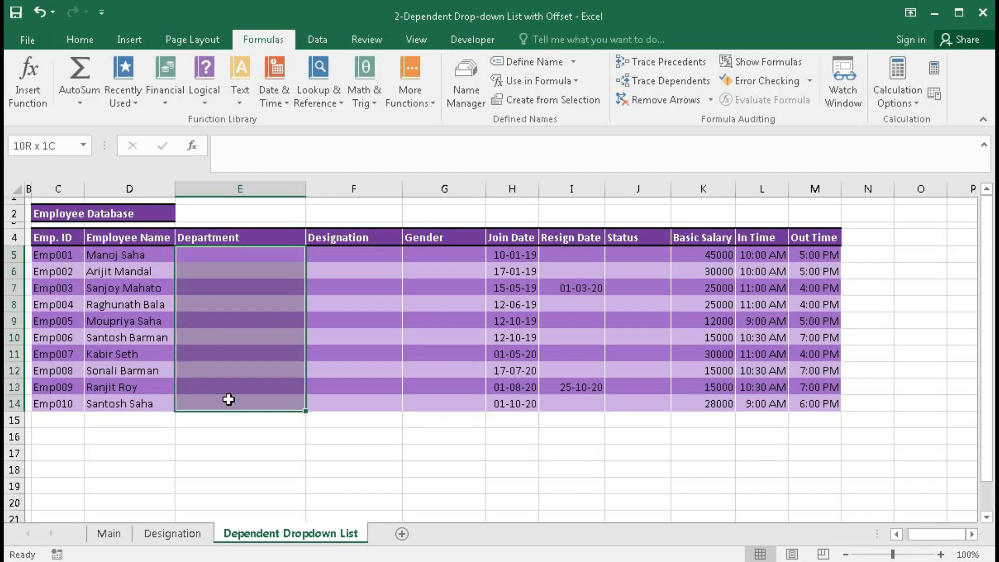
{"action": "left_click", "coordinate": [323, 37]}
{"action": "left_click", "coordinate": [577, 100]}
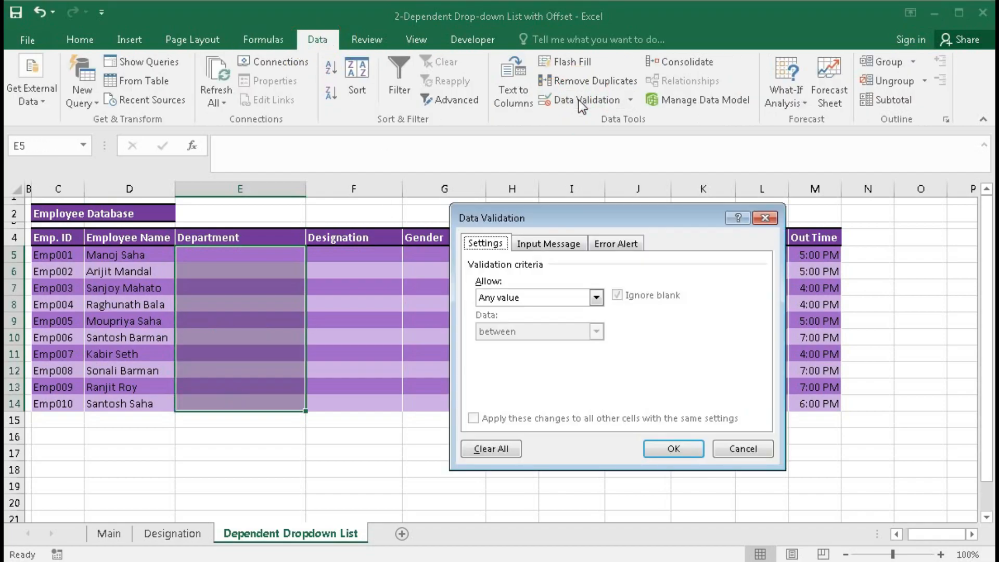
{"action": "left_click", "coordinate": [595, 298]}
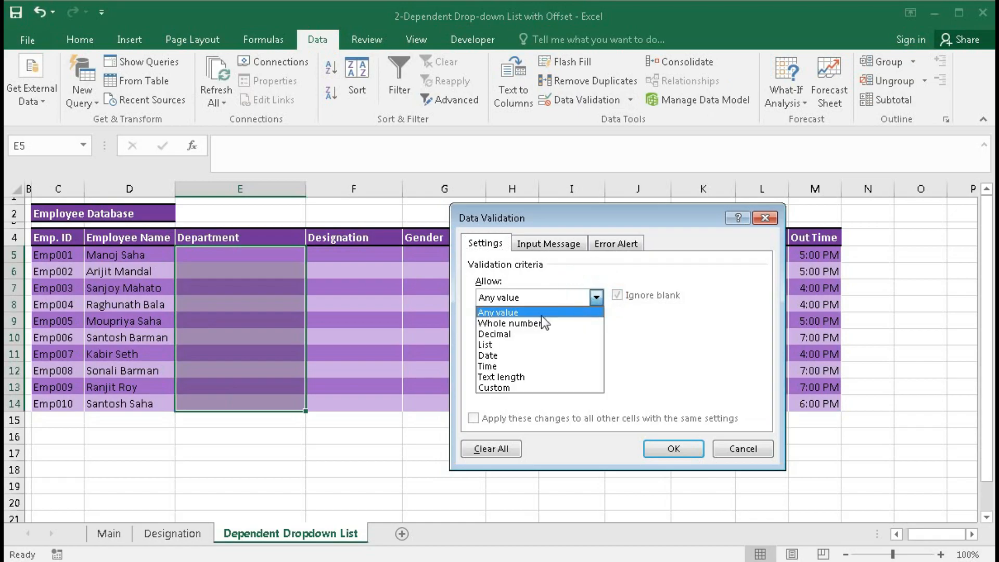
{"action": "left_click", "coordinate": [543, 344]}
{"action": "left_click", "coordinate": [492, 369]}
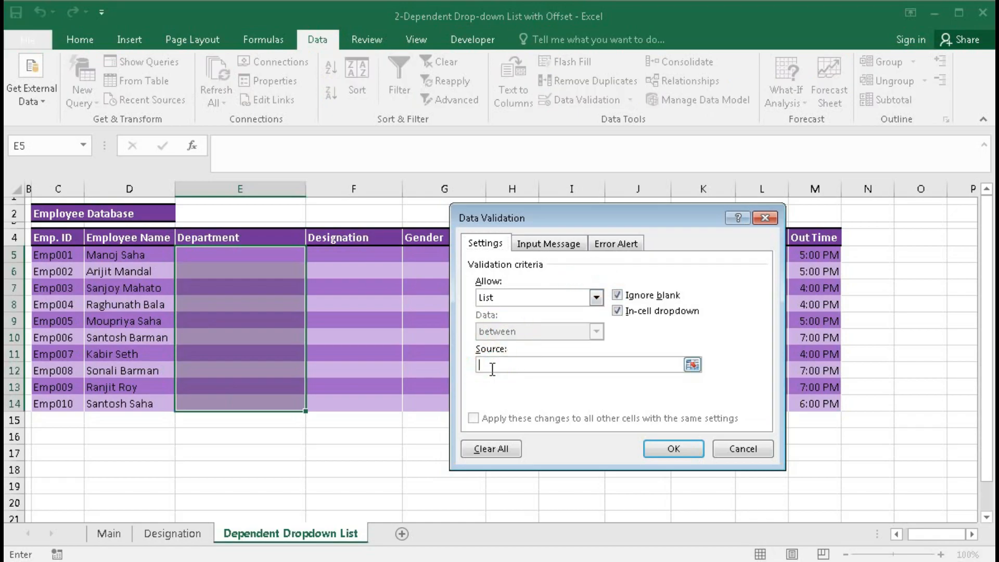
{"action": "key", "text": "F3"}
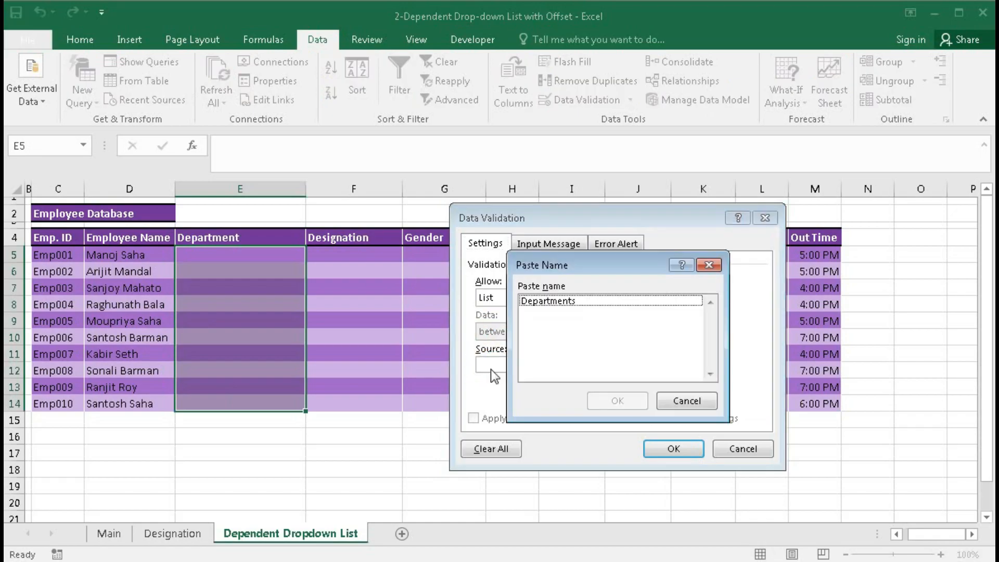
{"action": "left_click", "coordinate": [546, 300]}
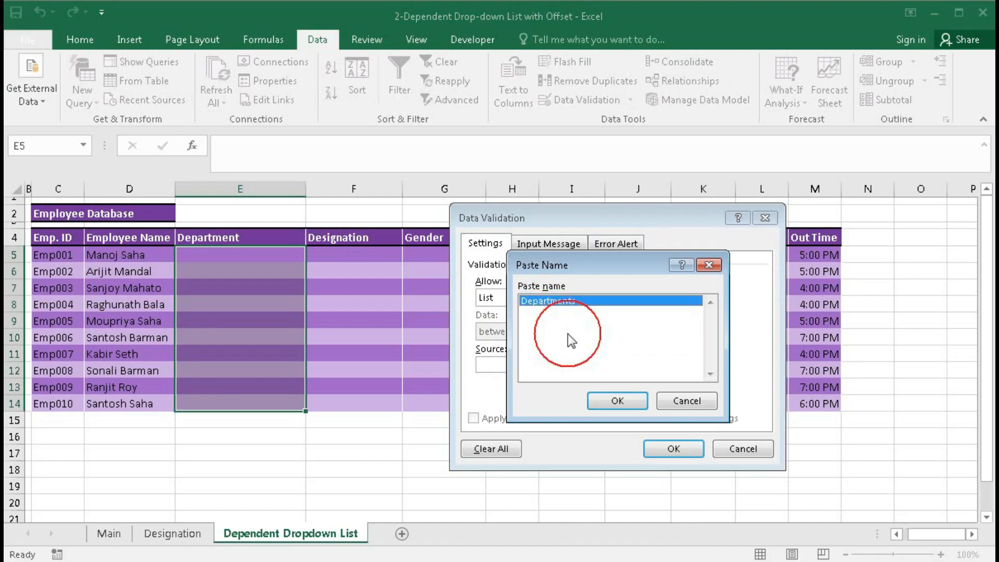
{"action": "left_click", "coordinate": [618, 401]}
{"action": "left_click", "coordinate": [672, 448]}
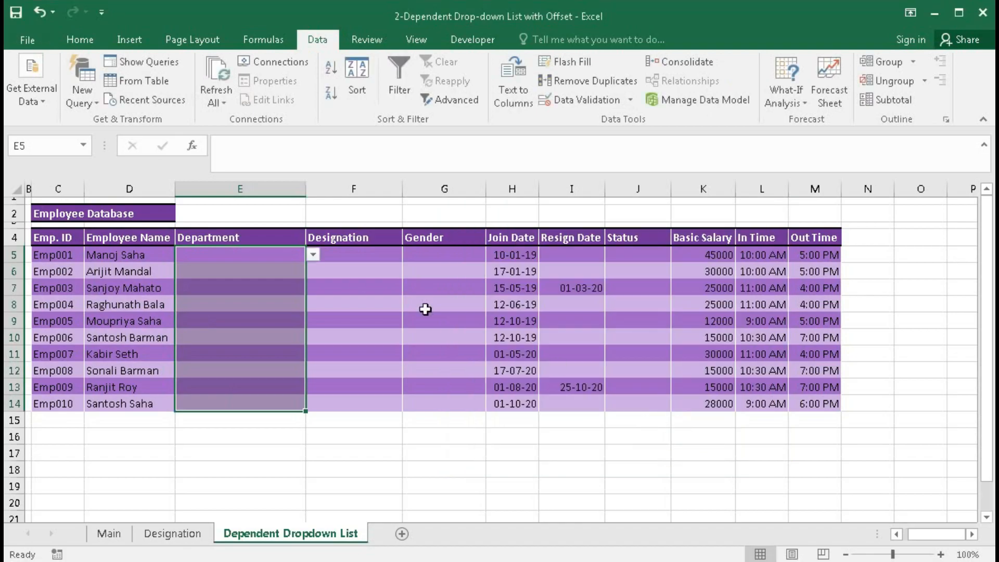
{"action": "left_click", "coordinate": [313, 255]}
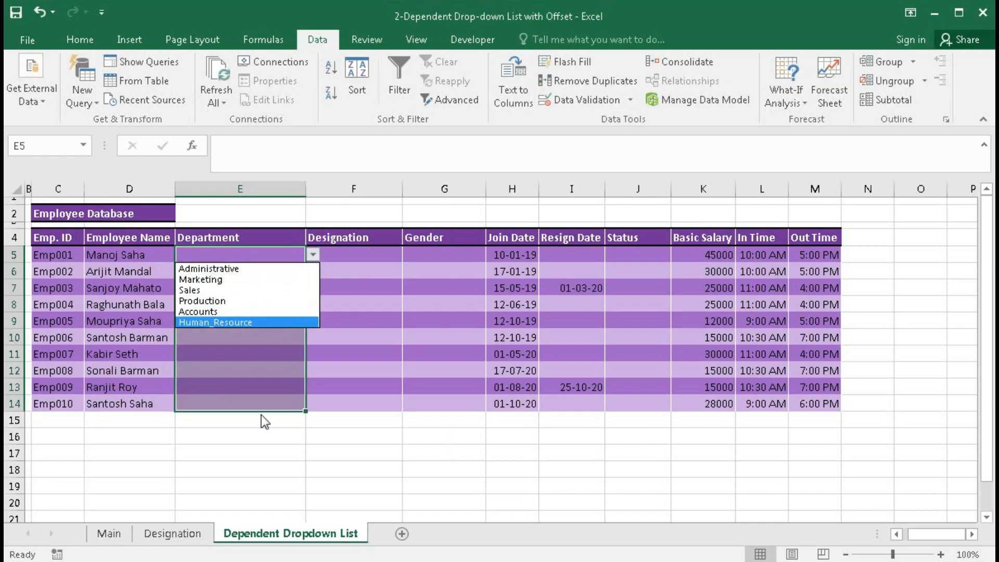
Step: Add Research_Development as a department in A9 of the Designation sheet and check the department choices offered in E5
{"action": "left_click", "coordinate": [176, 524]}
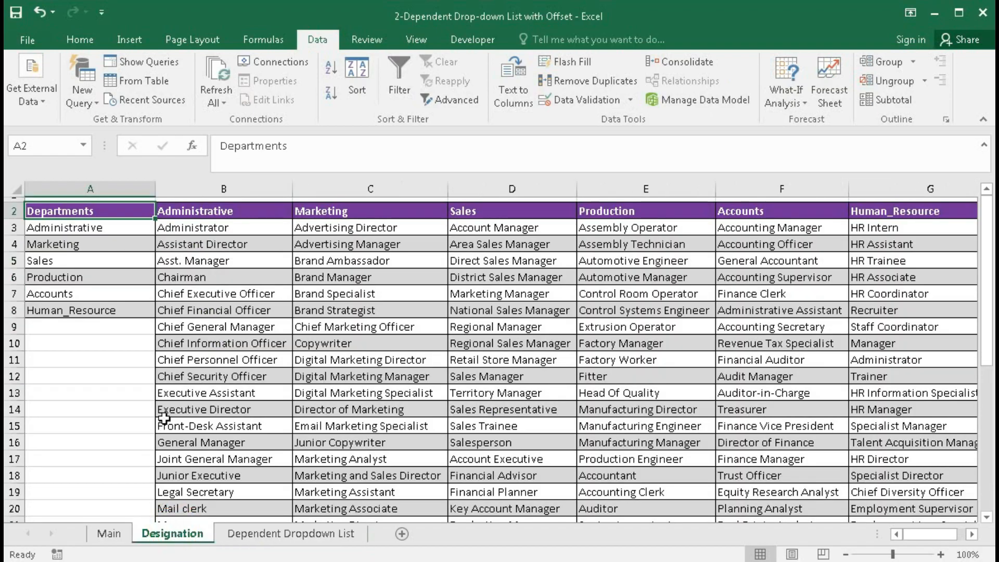
{"action": "left_click", "coordinate": [42, 326]}
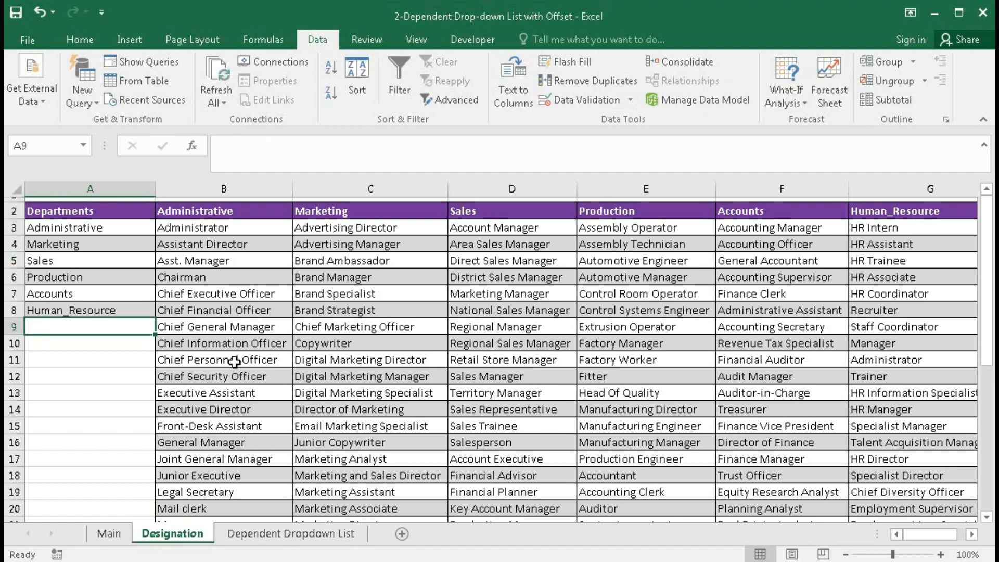
{"action": "type", "text": "resear"}
{"action": "type", "text": "ch_"}
{"action": "type", "text": "Development"}
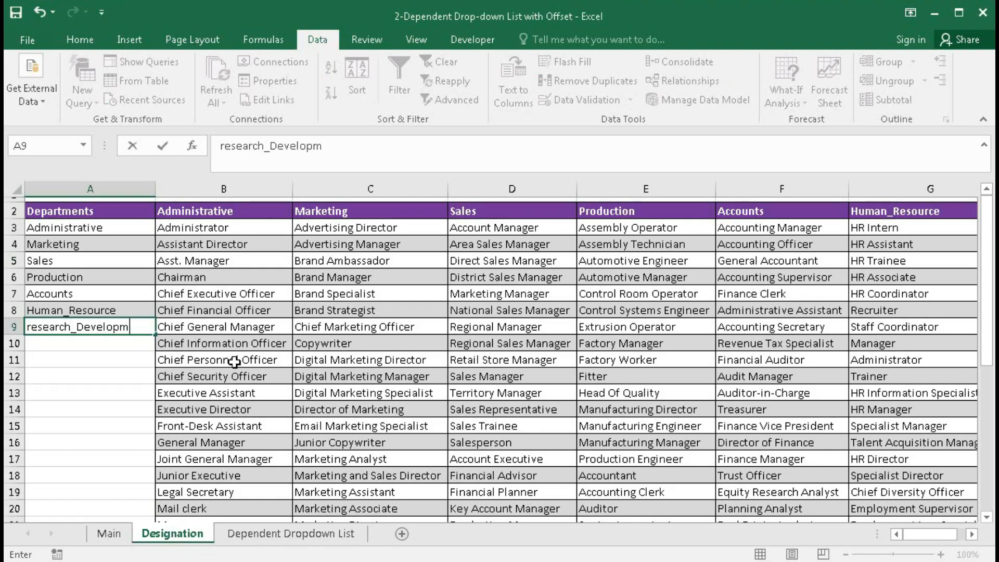
{"action": "key", "text": "Return"}
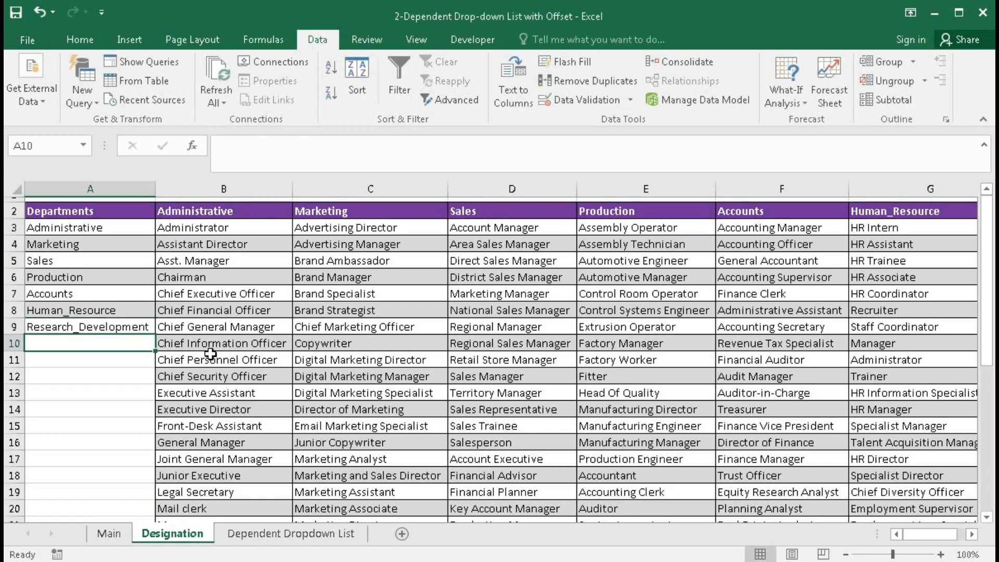
{"action": "left_click", "coordinate": [269, 535]}
{"action": "left_click", "coordinate": [312, 255]}
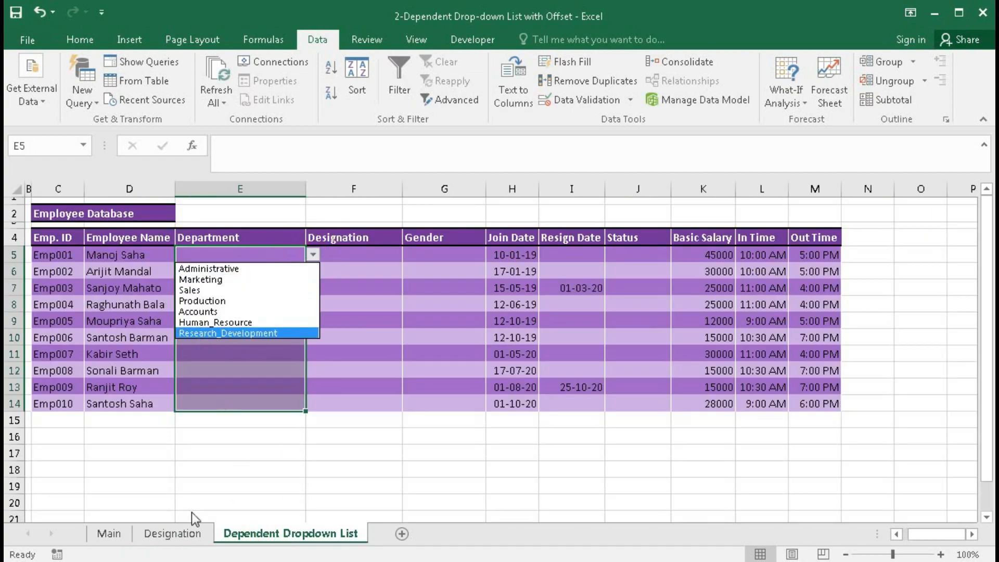
Step: Clear the Research_Development entry from A9 on the Designation sheet
{"action": "left_click", "coordinate": [176, 532]}
{"action": "left_click", "coordinate": [176, 532]}
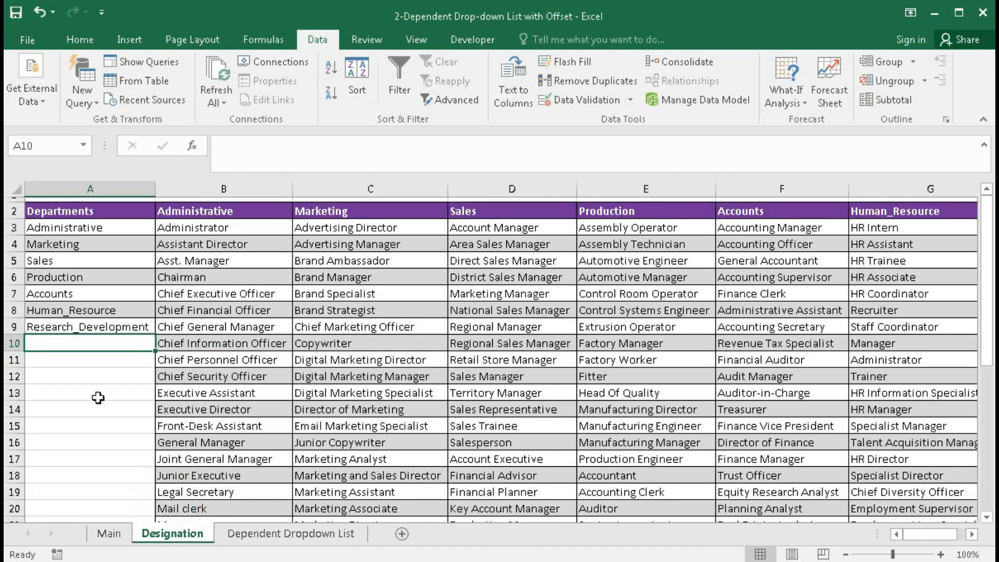
{"action": "left_click", "coordinate": [64, 327]}
{"action": "key", "text": "Delete"}
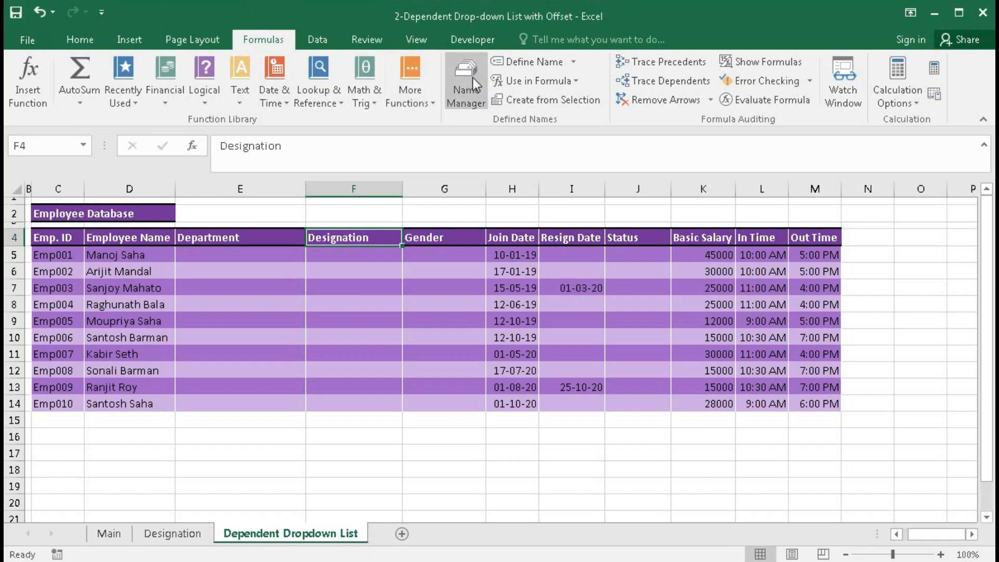
Step: Create a workbook-scoped name Designation and begin its reference as =OFFSET(Designation!$A$2,1, with the Departments header as the anchor
{"action": "left_click", "coordinate": [471, 78]}
{"action": "left_click", "coordinate": [431, 176]}
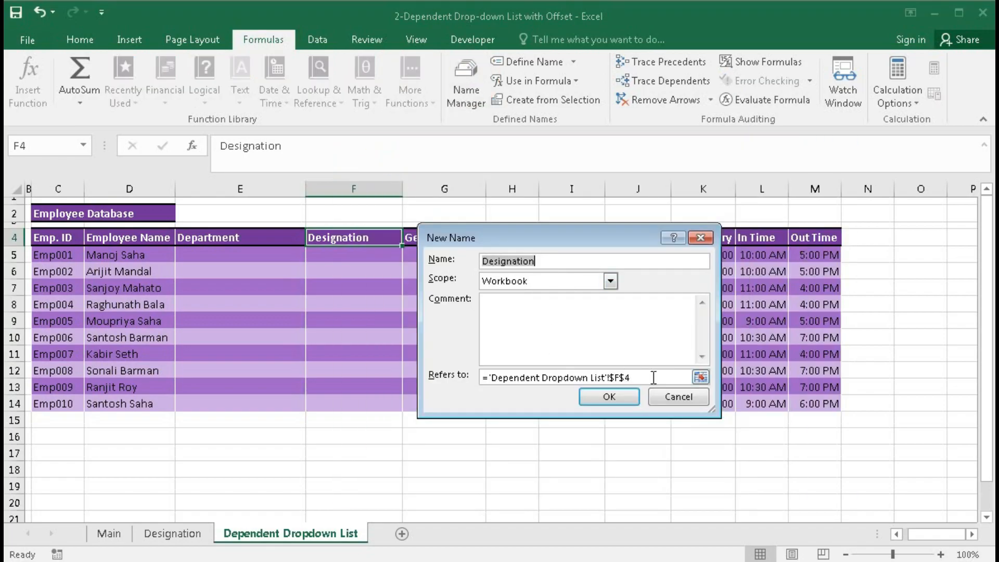
{"action": "left_click", "coordinate": [444, 367]}
{"action": "key", "text": "BackSpace"}
{"action": "type", "text": "="}
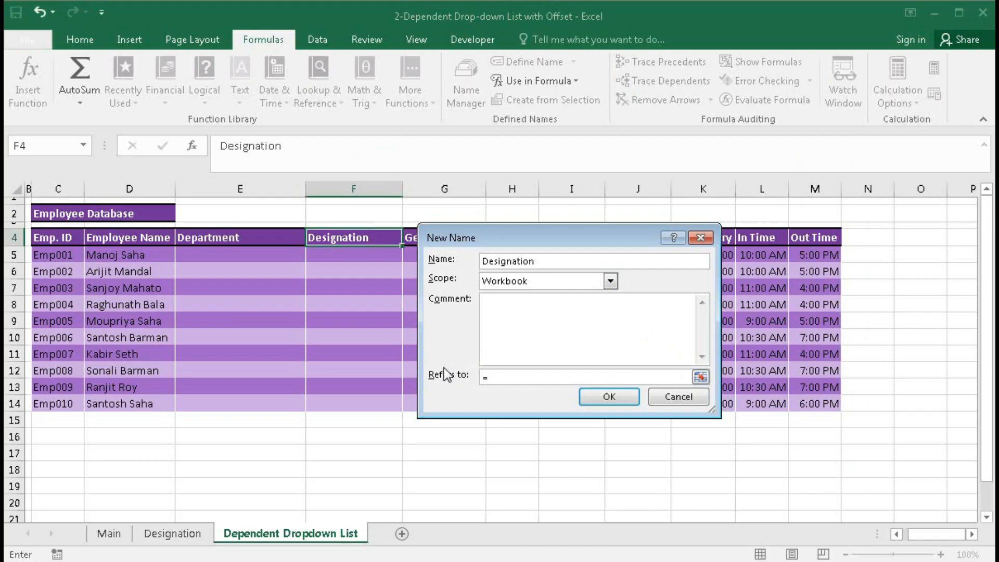
{"action": "type", "text": "ffset("}
{"action": "left_click", "coordinate": [172, 534]}
{"action": "left_click", "coordinate": [90, 213]}
{"action": "type", "text": ",1,"}
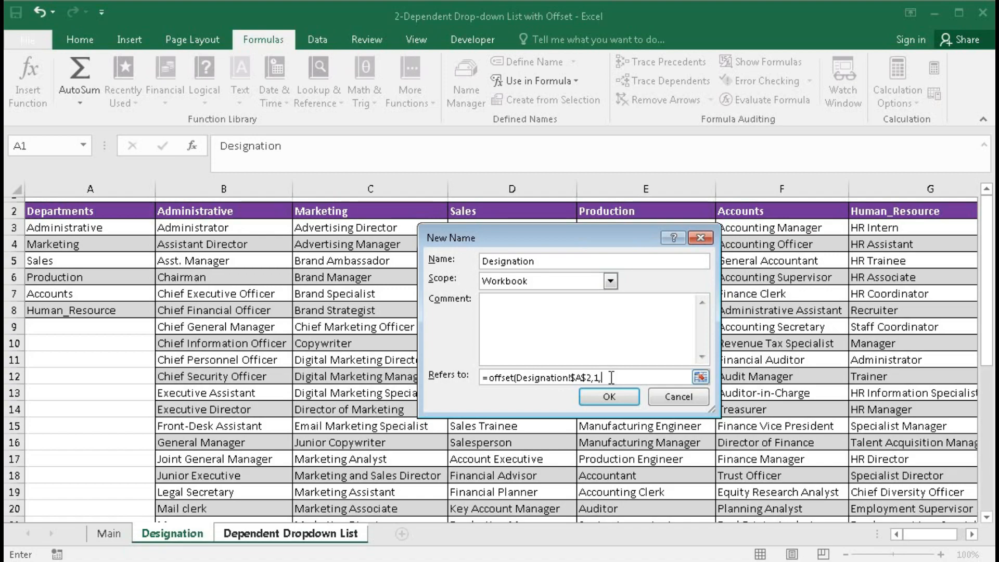
Step: Enter MATCH('Dependent Dropdown List'!$E5,Designation!$2:$2,0)-1 as the column offset in the Designation name's formula
{"action": "type", "text": "h("}
{"action": "left_click", "coordinate": [253, 534]}
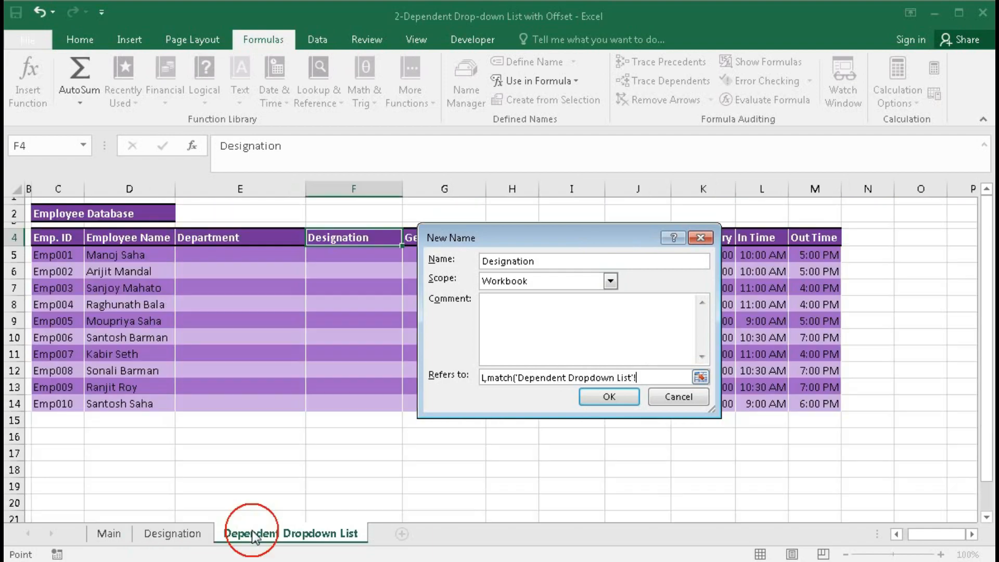
{"action": "left_click", "coordinate": [220, 253]}
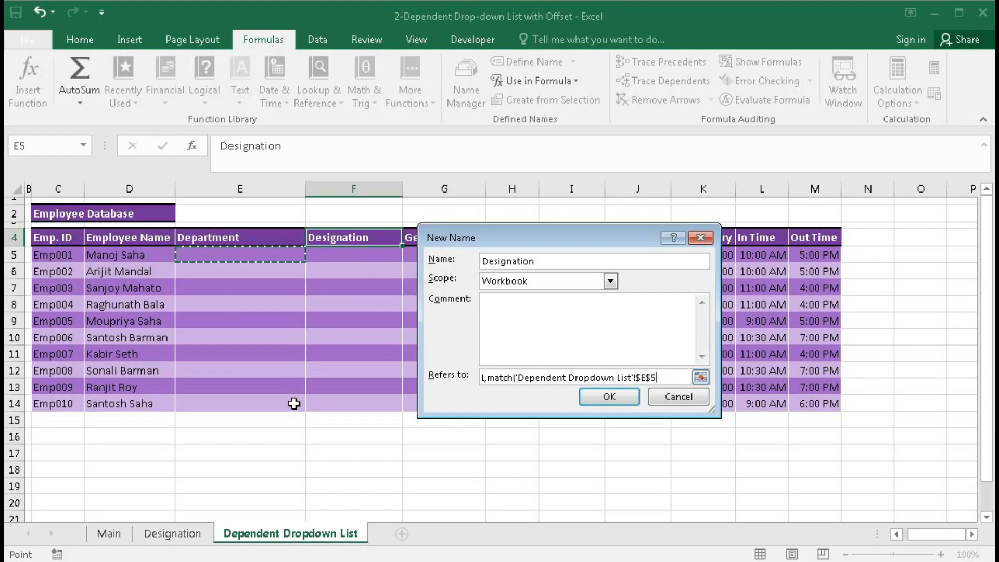
{"action": "left_click", "coordinate": [648, 378]}
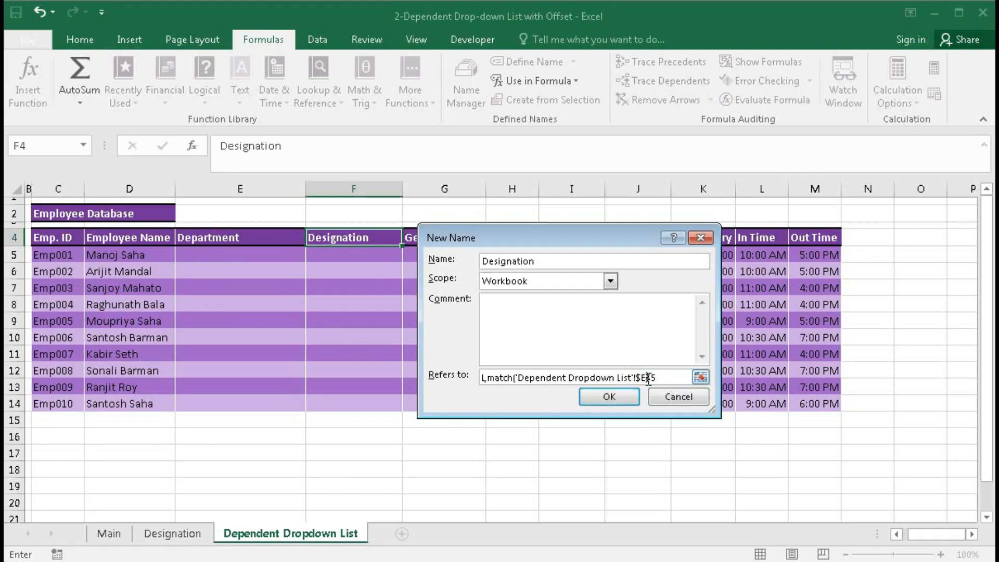
{"action": "key", "text": "F4"}
{"action": "key", "text": "F4"}
{"action": "left_click", "coordinate": [156, 531]}
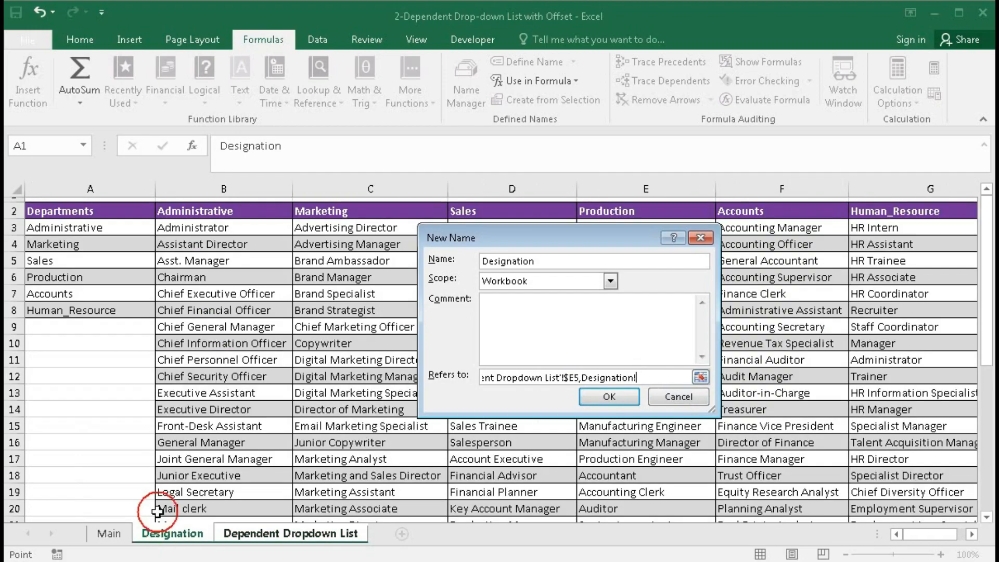
{"action": "left_click", "coordinate": [8, 210]}
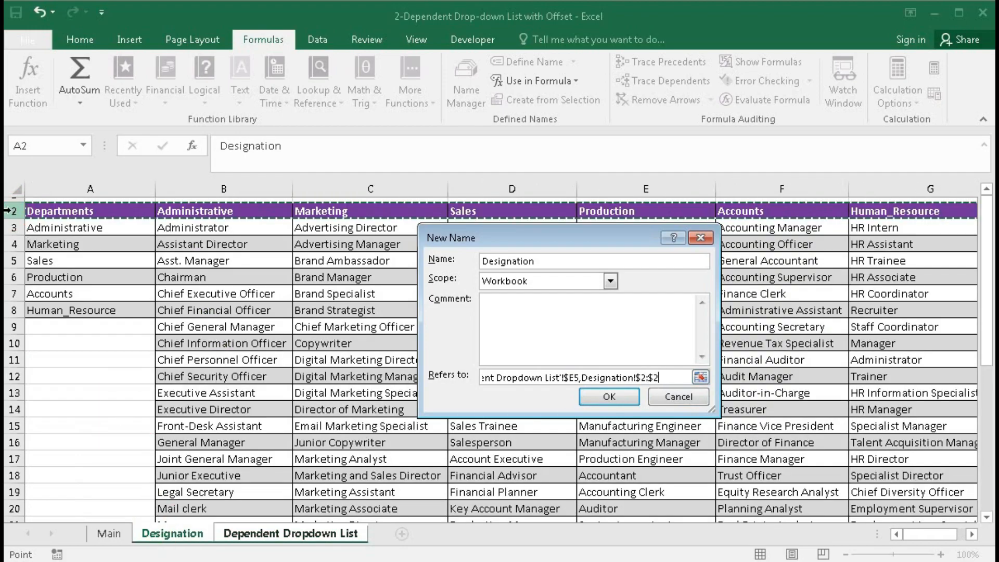
{"action": "type", "text": ",0)-1,"}
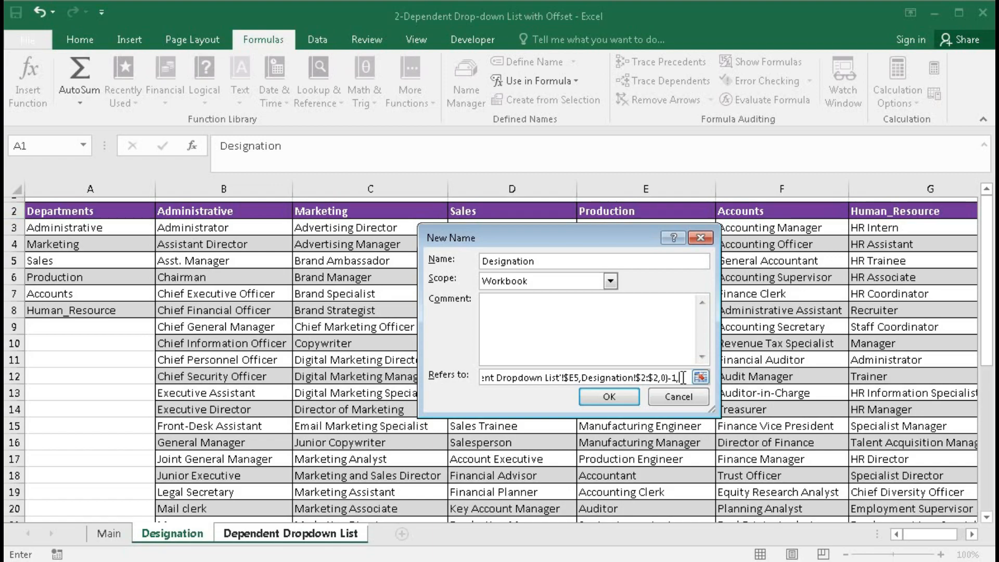
Step: Review the designation columns' lengths and begin the formula's height argument with a nested OFFSET anchored at Designation!$A$2
{"action": "scroll", "coordinate": [234, 312], "scroll_direction": "down", "scroll_amount": 8}
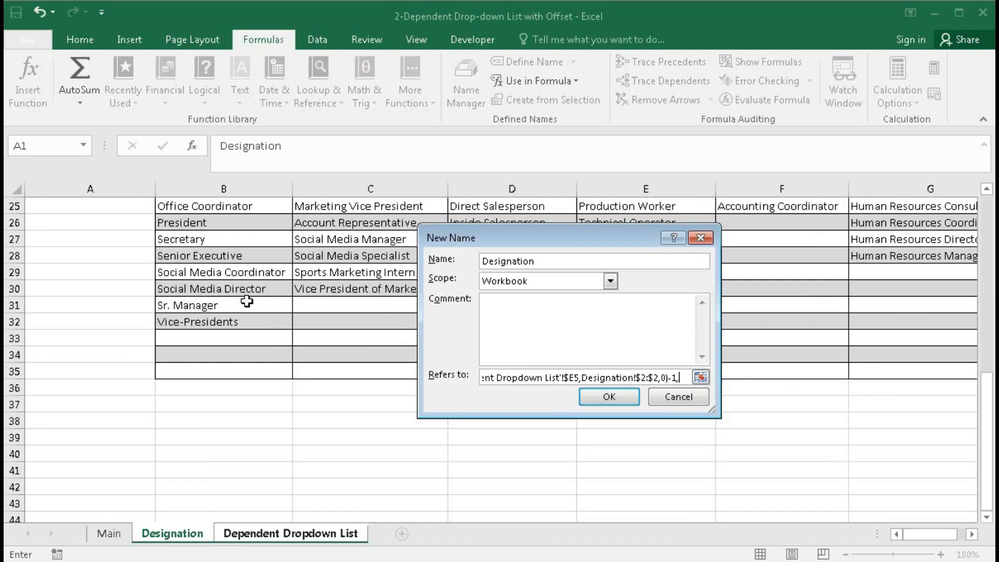
{"action": "scroll", "coordinate": [798, 356], "scroll_direction": "up", "scroll_amount": 2}
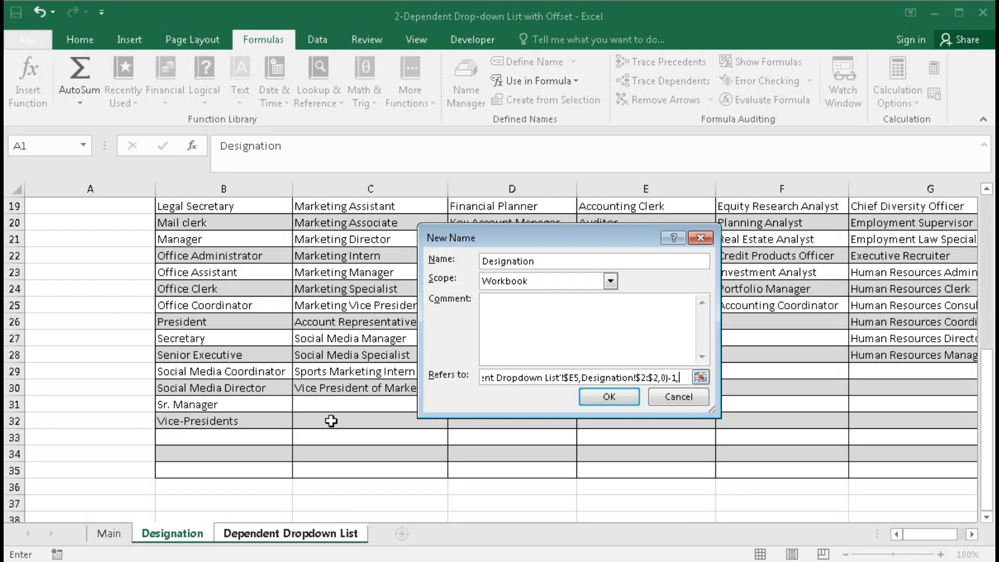
{"action": "scroll", "coordinate": [865, 408], "scroll_direction": "up", "scroll_amount": 6}
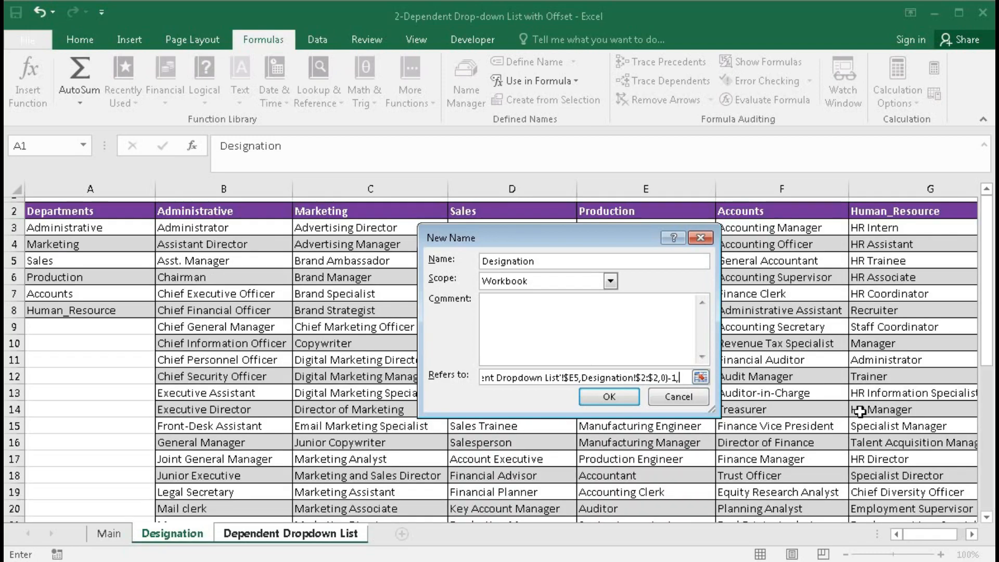
{"action": "left_click", "coordinate": [680, 377]}
{"action": "type", "text": "offset("}
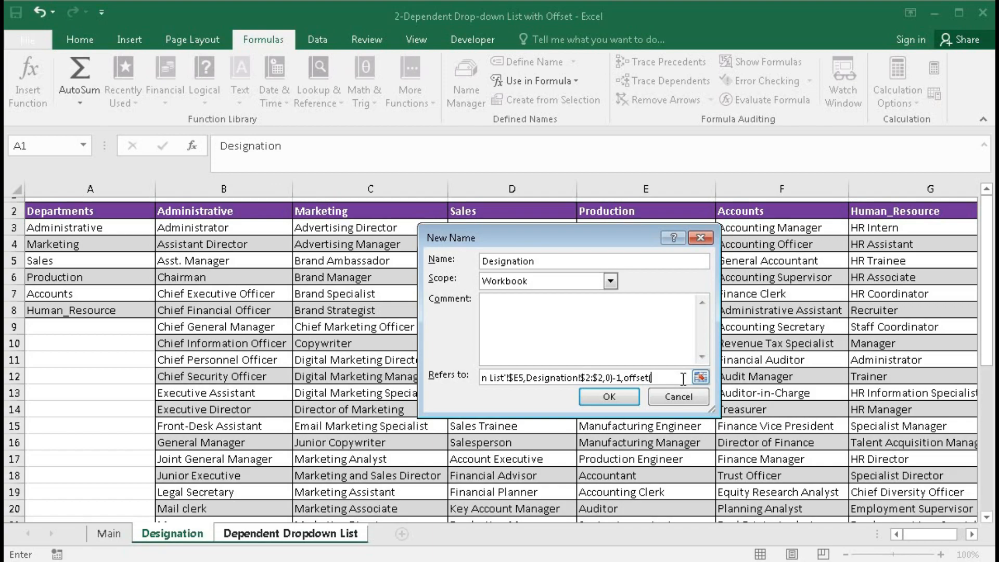
{"action": "left_click", "coordinate": [91, 212]}
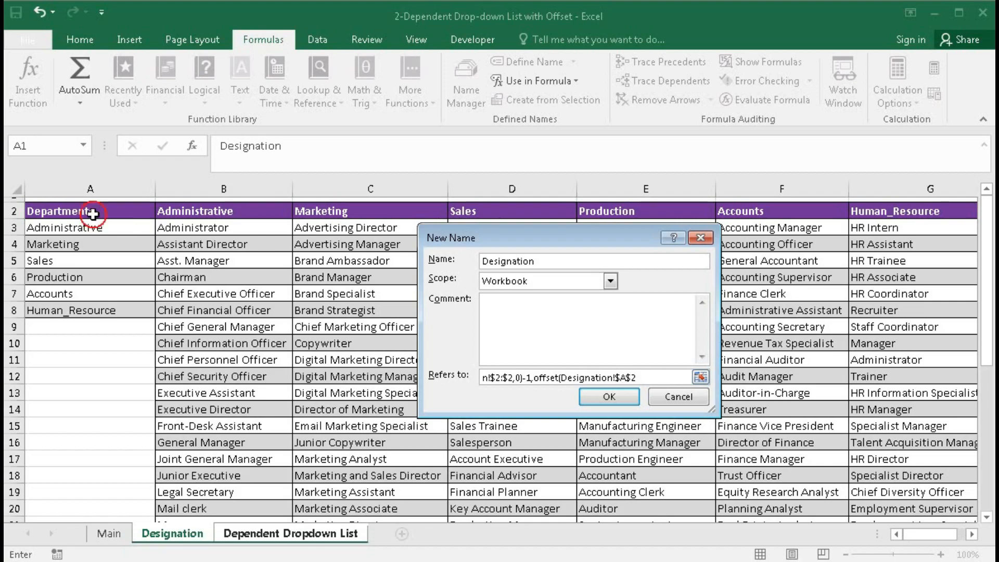
{"action": "type", "text": ","}
Step: Give the nested OFFSET a row offset of 1 and begin its MATCH with 'Dependent Dropdown List'!$E5 as the lookup value
{"action": "type", "text": "1,ma"}
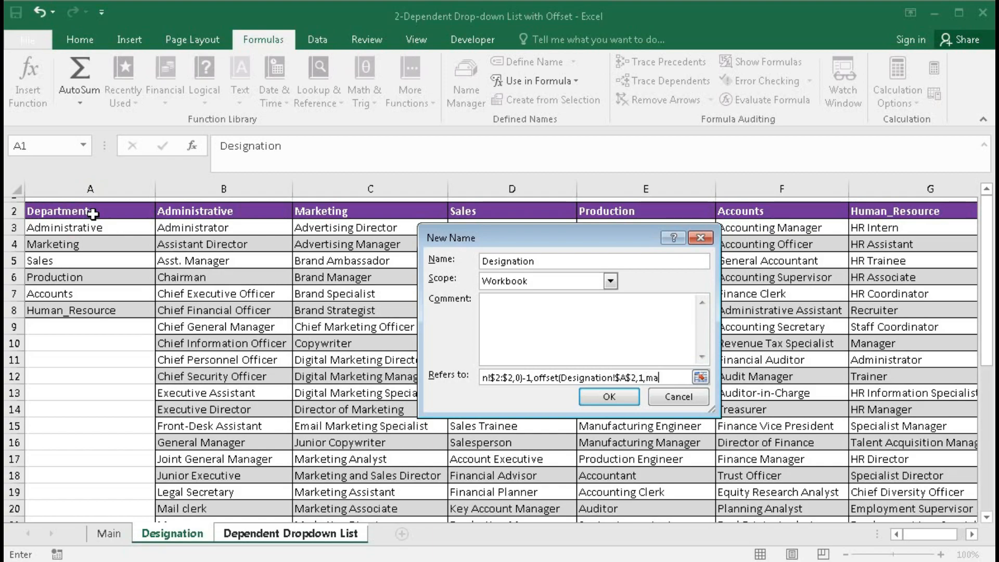
{"action": "type", "text": "tch("}
{"action": "left_click", "coordinate": [273, 540]}
{"action": "left_click", "coordinate": [223, 254]}
{"action": "key", "text": "F4"}
{"action": "key", "text": "F4"}
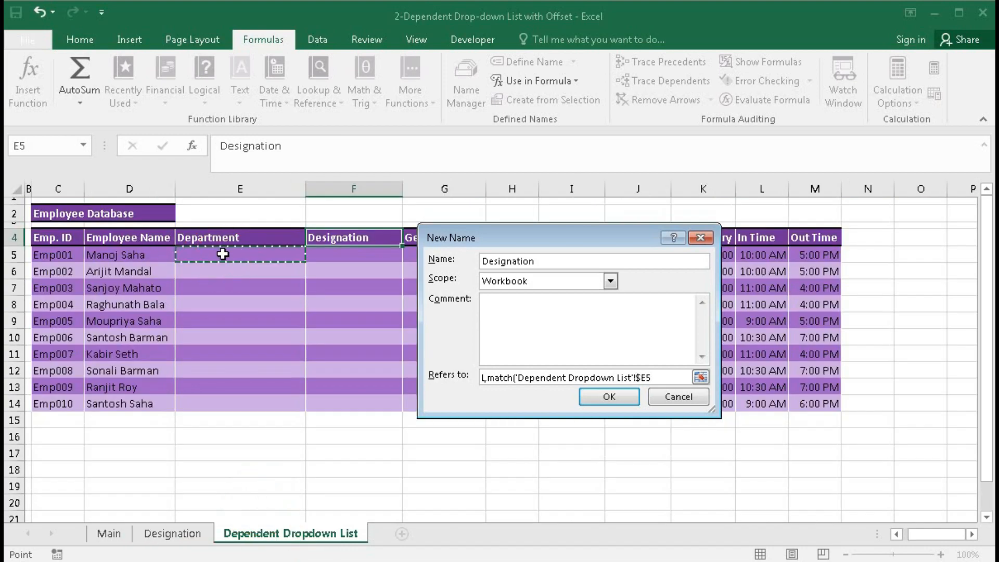
Step: Complete the nested MATCH with Designation!$2:$2,0)-1 and close the nested OFFSET with height 100 and width 1
{"action": "left_click", "coordinate": [154, 533]}
{"action": "left_click", "coordinate": [12, 210]}
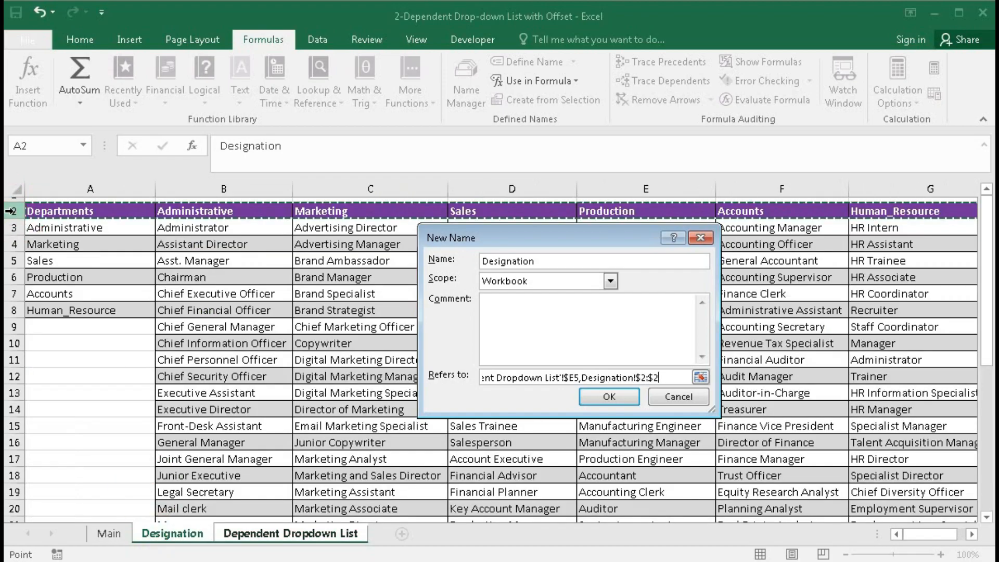
{"action": "type", "text": ","}
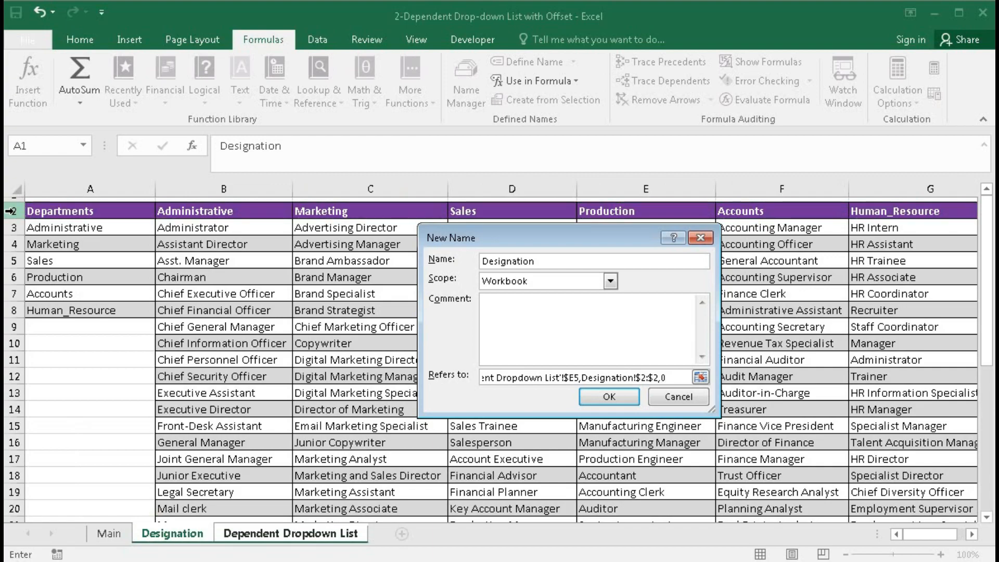
{"action": "type", "text": "0)-1,"}
{"action": "type", "text": "100"}
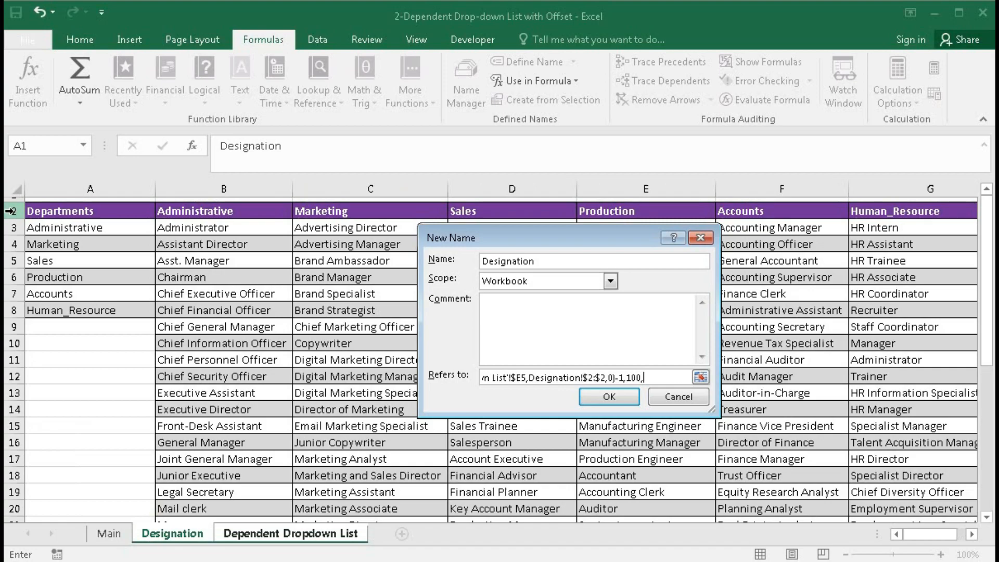
{"action": "type", "text": ",1)"}
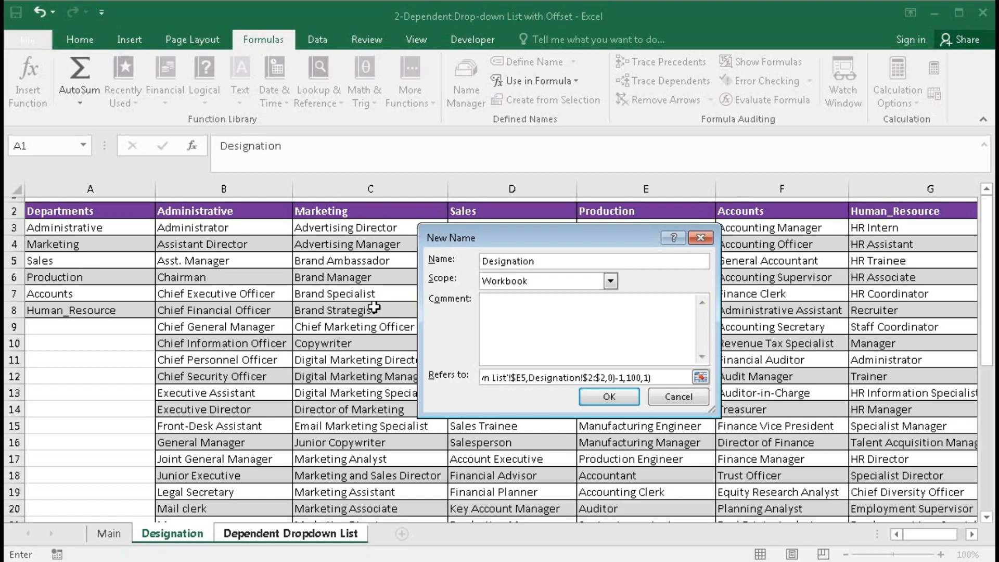
Step: Widen the New Name dialog and wrap the nested OFFSET in a COUNT function for the height argument
{"action": "left_click_drag", "start_coordinate": [418, 320], "coordinate": [150, 320]}
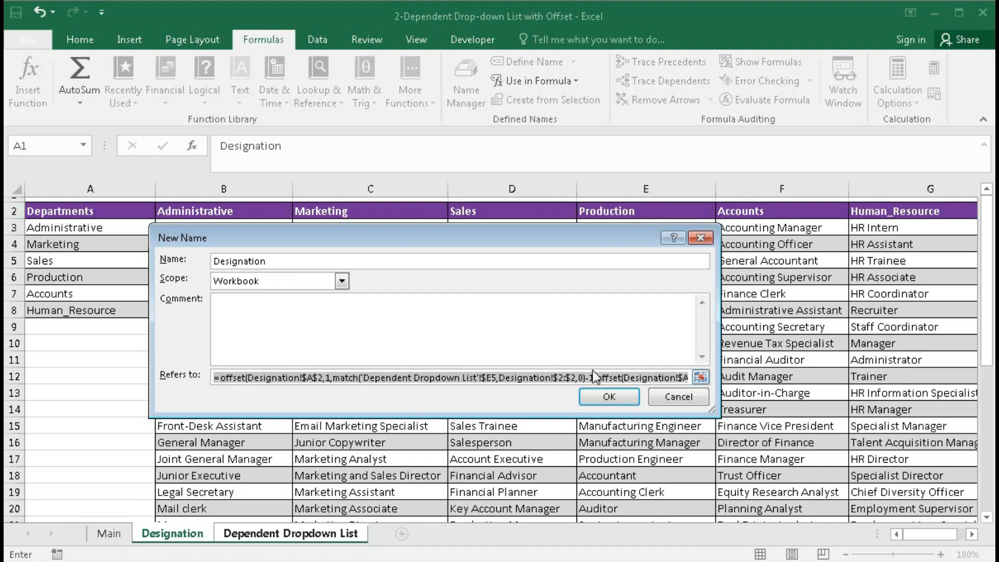
{"action": "left_click_drag", "start_coordinate": [611, 376], "coordinate": [665, 378]}
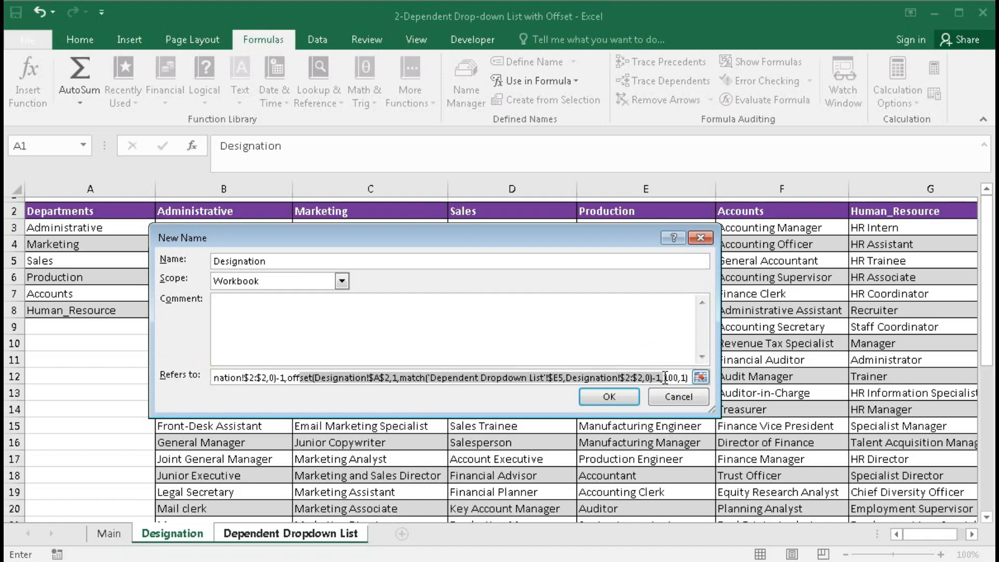
{"action": "left_click", "coordinate": [290, 377]}
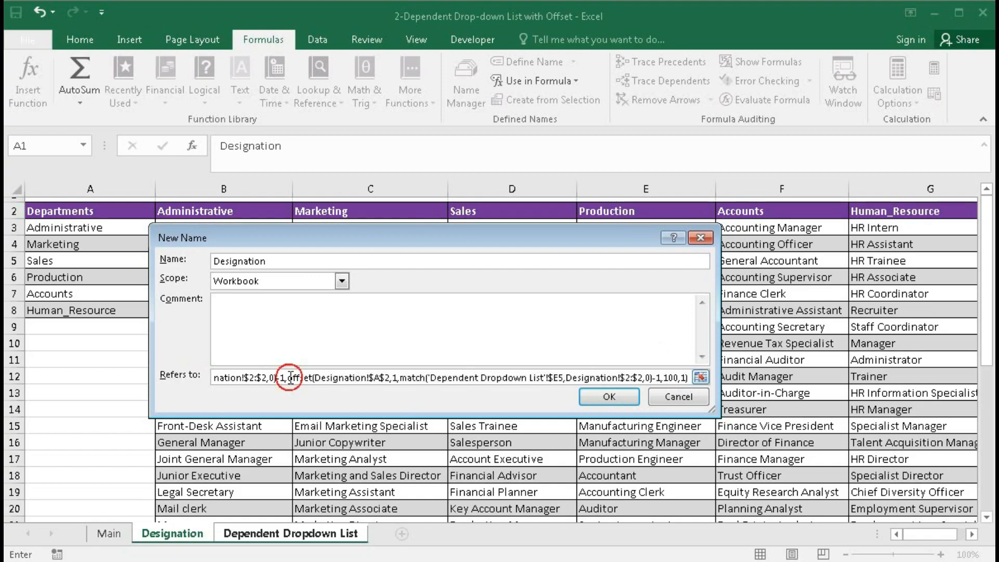
{"action": "type", "text": "count"}
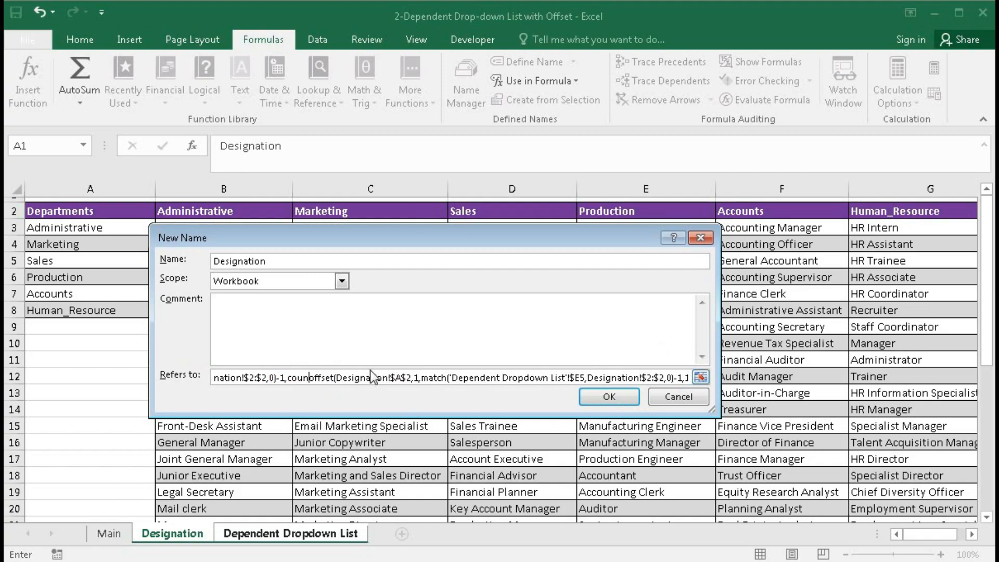
{"action": "type", "text": "("}
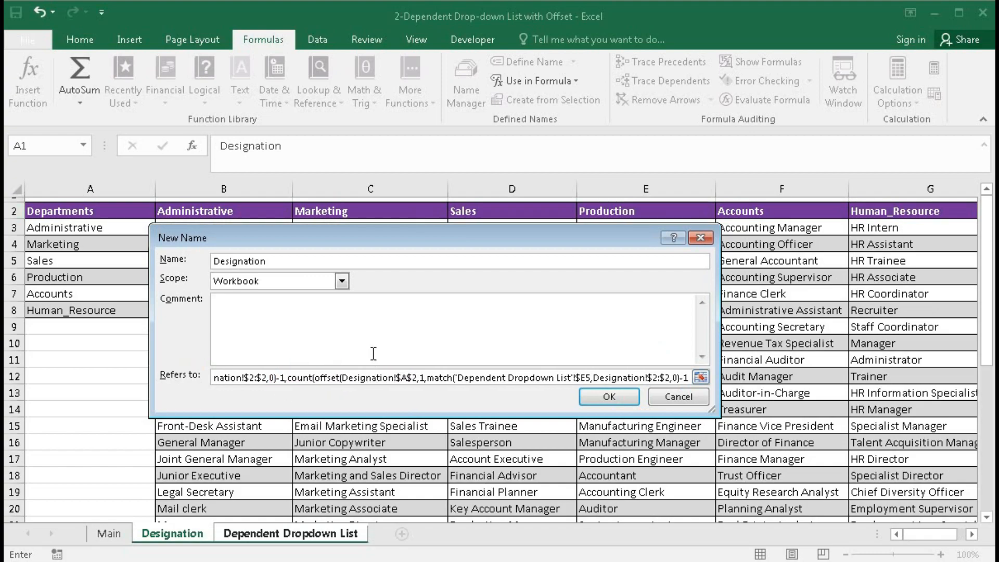
Step: Close the count function, finish the outer OFFSET with a width of 1, and save the Designation name
{"action": "left_click", "coordinate": [436, 374]}
{"action": "left_click_drag", "start_coordinate": [436, 375], "coordinate": [701, 379]}
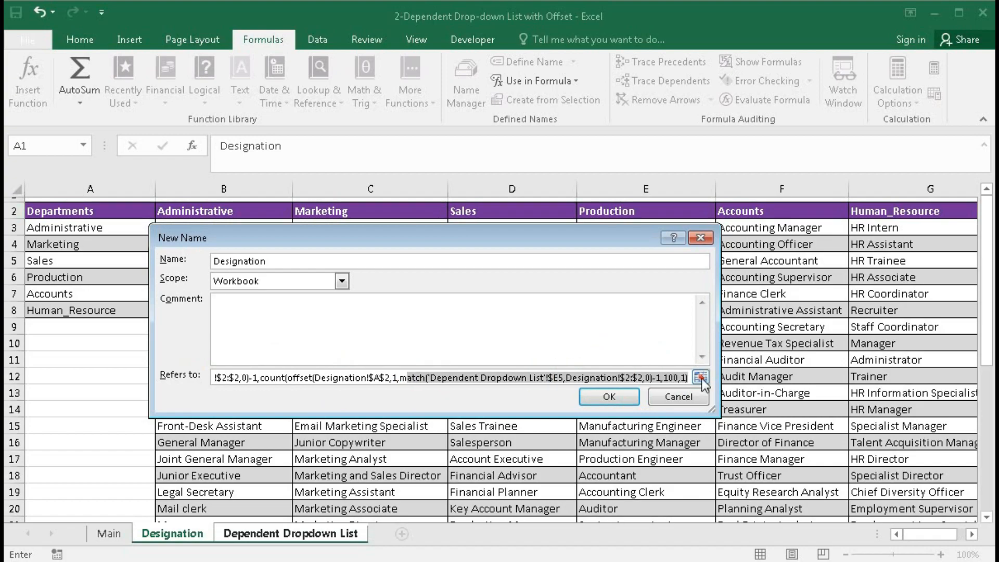
{"action": "left_click", "coordinate": [688, 376]}
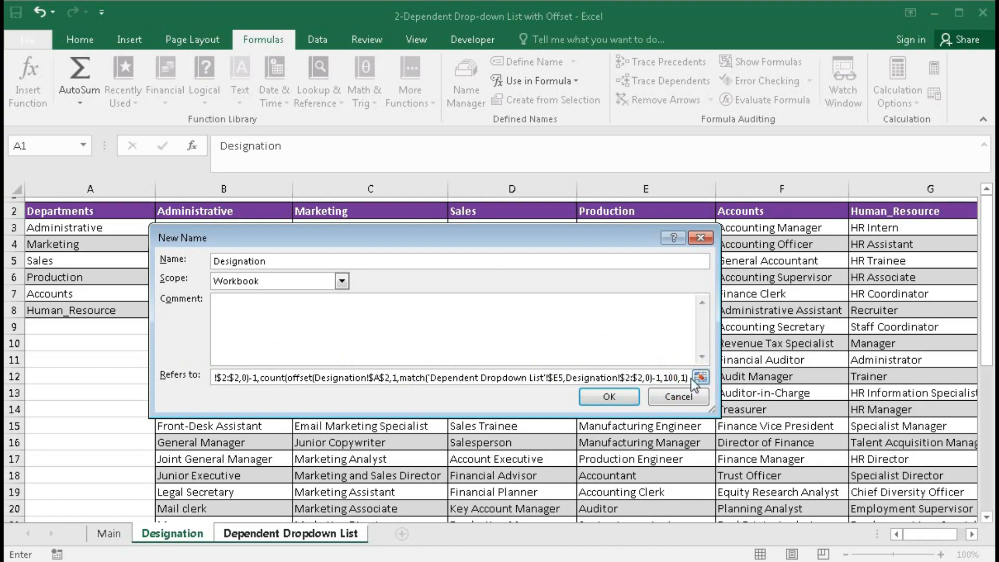
{"action": "type", "text": "),1)"}
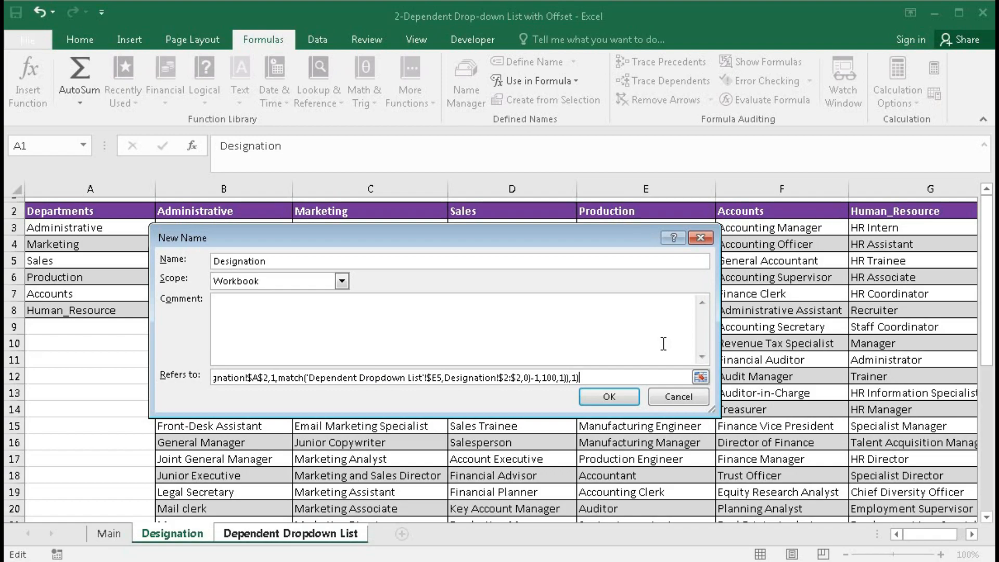
{"action": "left_click", "coordinate": [609, 399]}
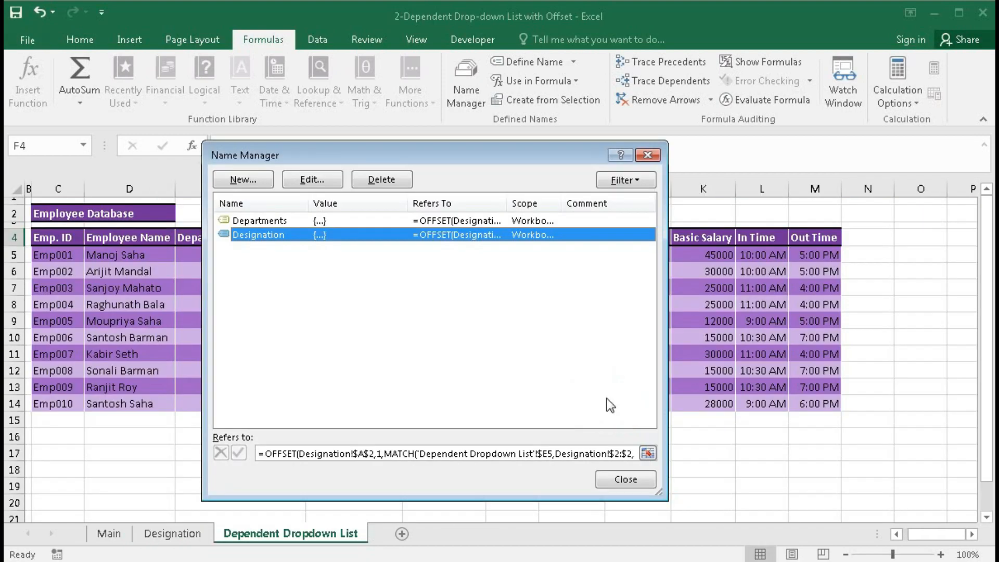
Step: Leave the Name Manager and choose Administrative as the department in E5 for Emp001
{"action": "left_click_drag", "start_coordinate": [687, 147], "coordinate": [694, 148]}
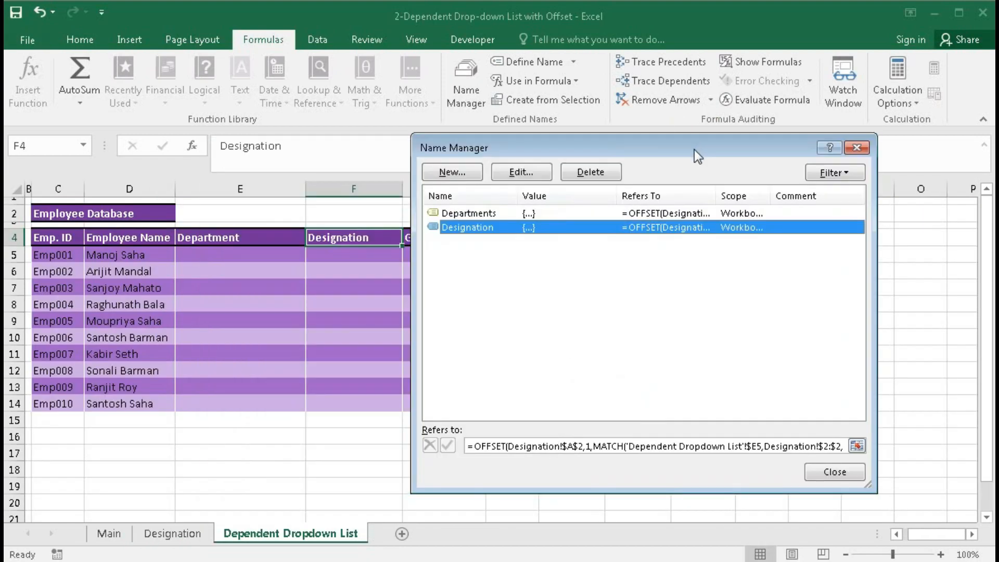
{"action": "left_click", "coordinate": [578, 448]}
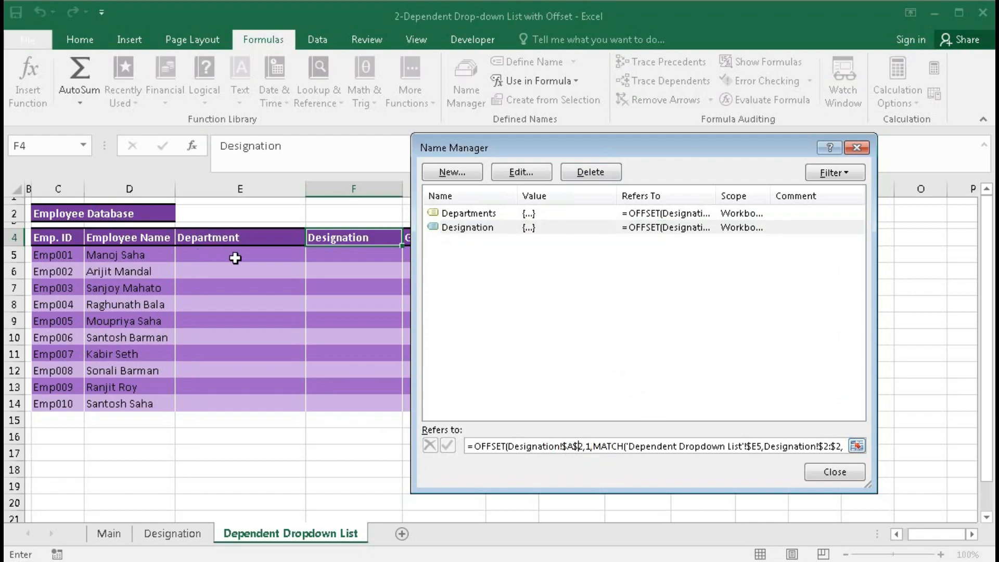
{"action": "left_click", "coordinate": [835, 471]}
{"action": "left_click", "coordinate": [238, 253]}
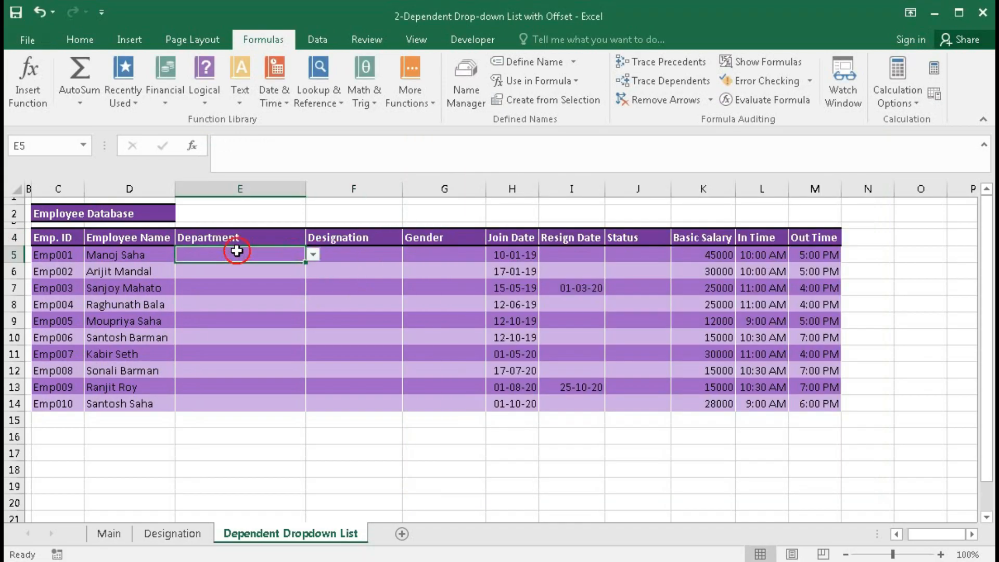
{"action": "left_click", "coordinate": [313, 257]}
{"action": "left_click", "coordinate": [275, 264]}
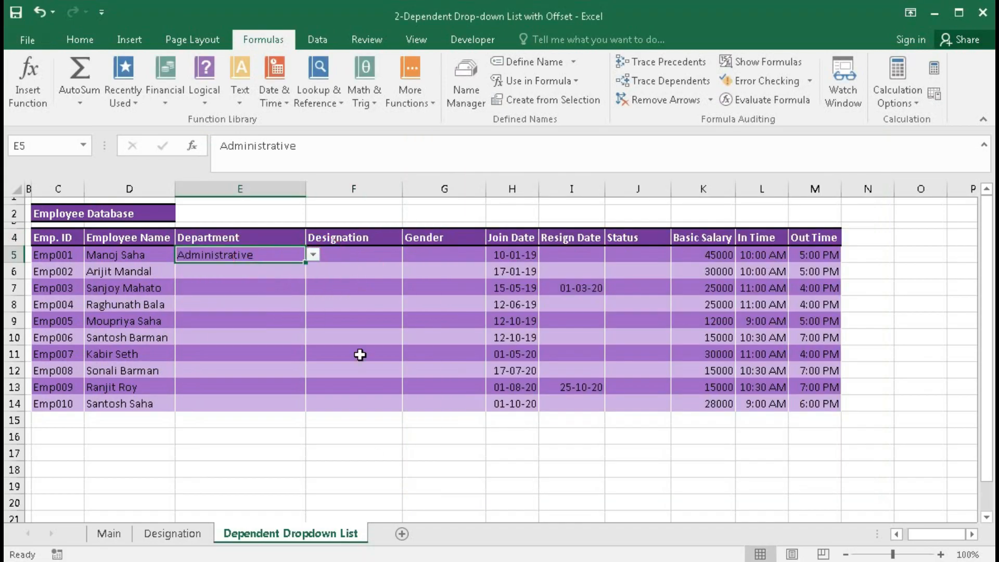
Step: Examine the range on the Designation sheet that the Designation name refers to for the department in E5
{"action": "key", "text": "ctrl+F3"}
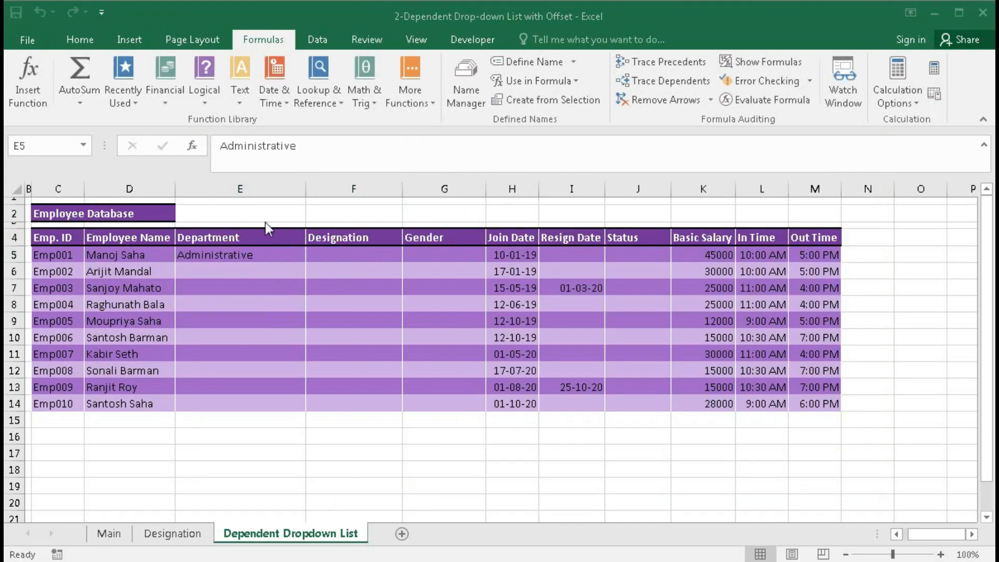
{"action": "left_click", "coordinate": [460, 102]}
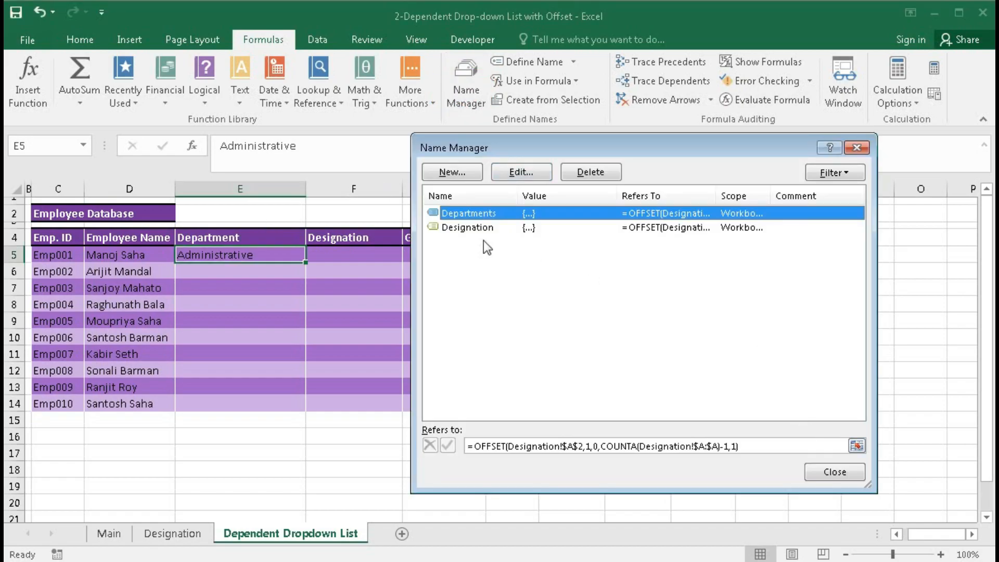
{"action": "left_click", "coordinate": [462, 228]}
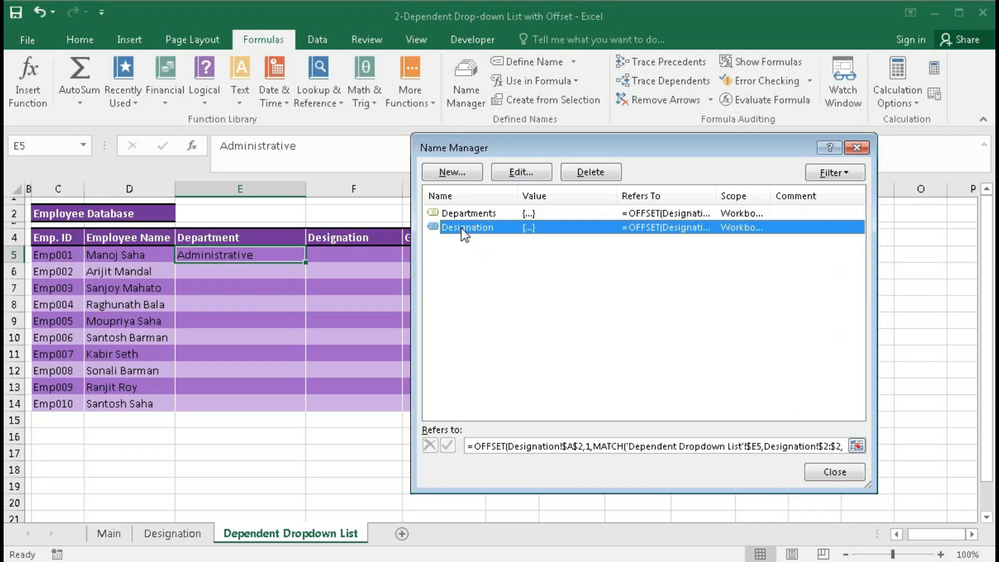
{"action": "left_click", "coordinate": [526, 446]}
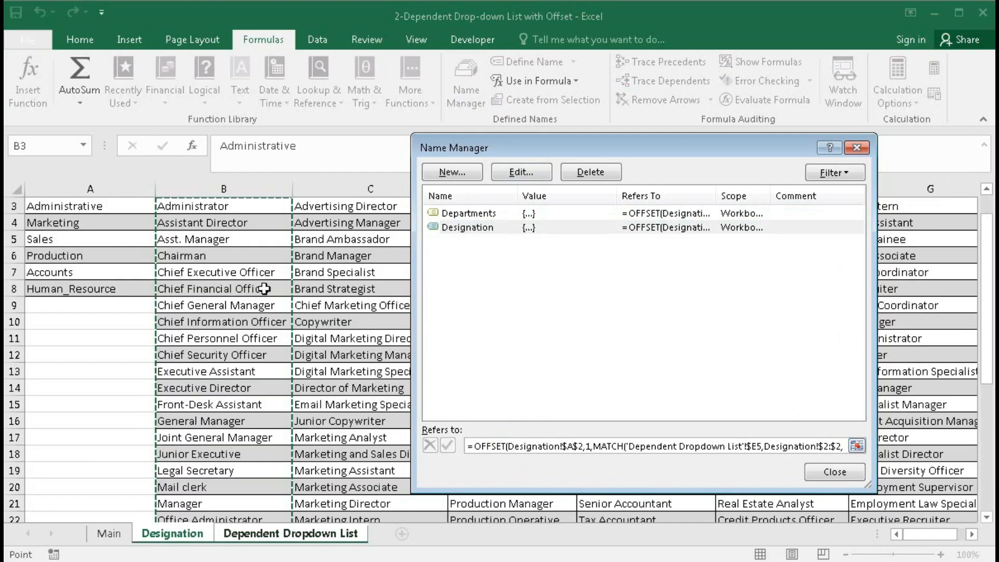
{"action": "scroll", "coordinate": [227, 322], "scroll_direction": "down", "scroll_amount": 4}
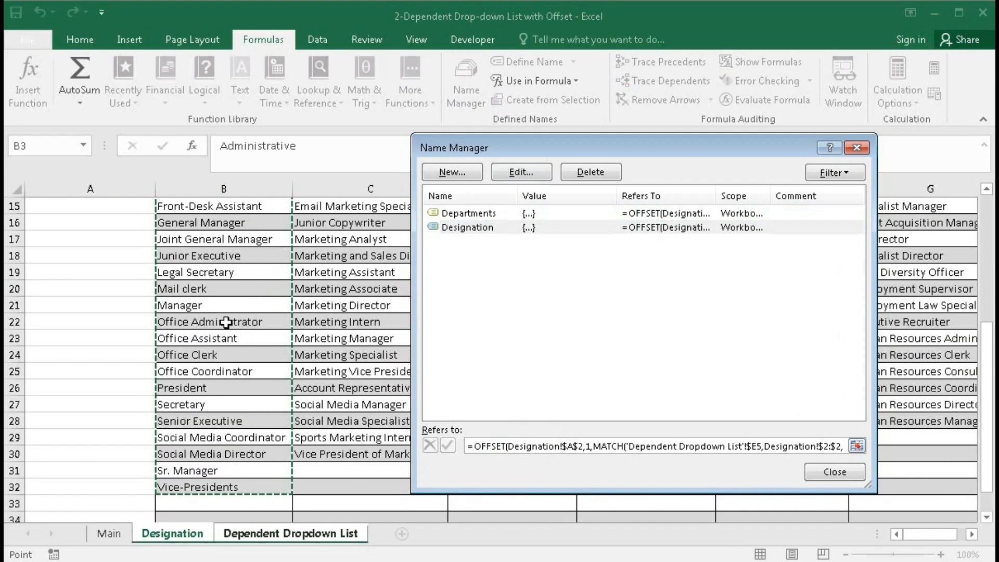
{"action": "scroll", "coordinate": [227, 321], "scroll_direction": "down", "scroll_amount": 3}
{"action": "scroll", "coordinate": [227, 321], "scroll_direction": "up", "scroll_amount": 8}
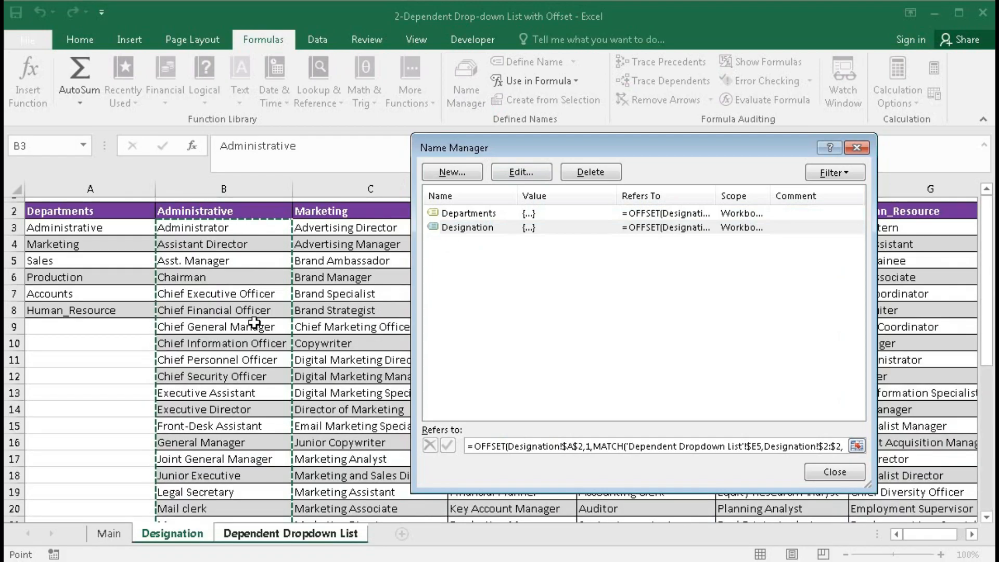
{"action": "left_click", "coordinate": [827, 469]}
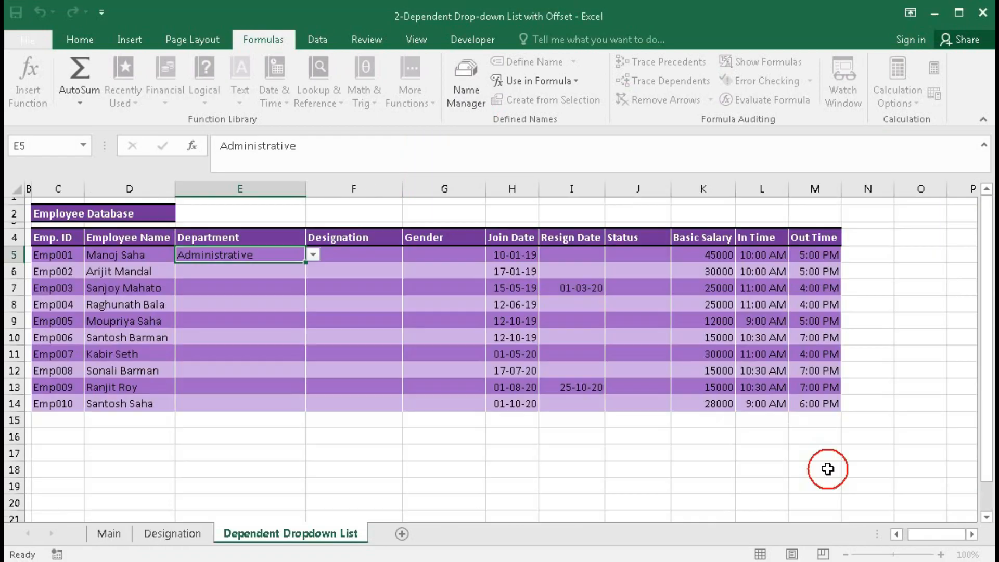
Step: Change the department in E5 to Marketing and examine which column range the Designation name refers to
{"action": "left_click", "coordinate": [312, 255]}
{"action": "left_click", "coordinate": [293, 281]}
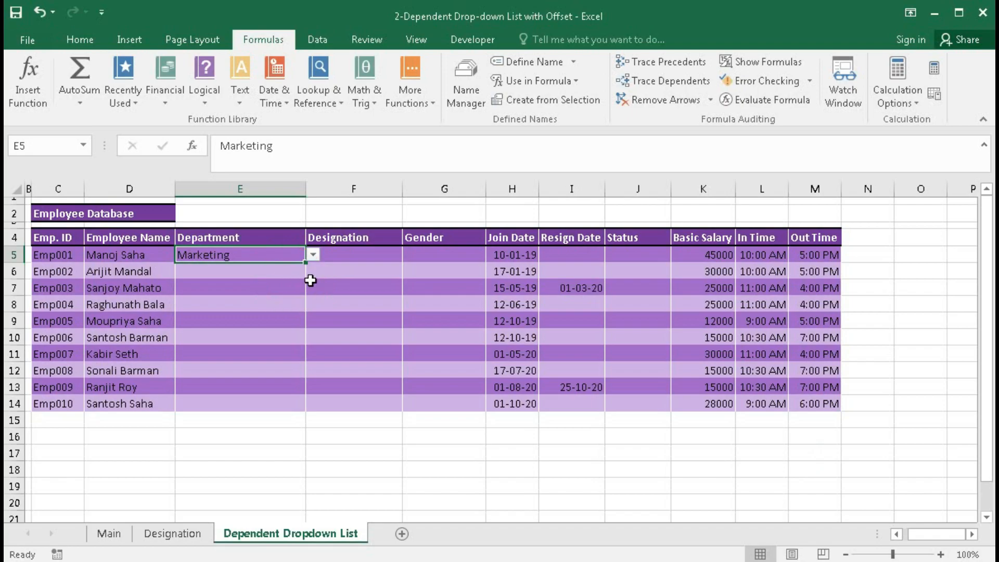
{"action": "left_click", "coordinate": [465, 84]}
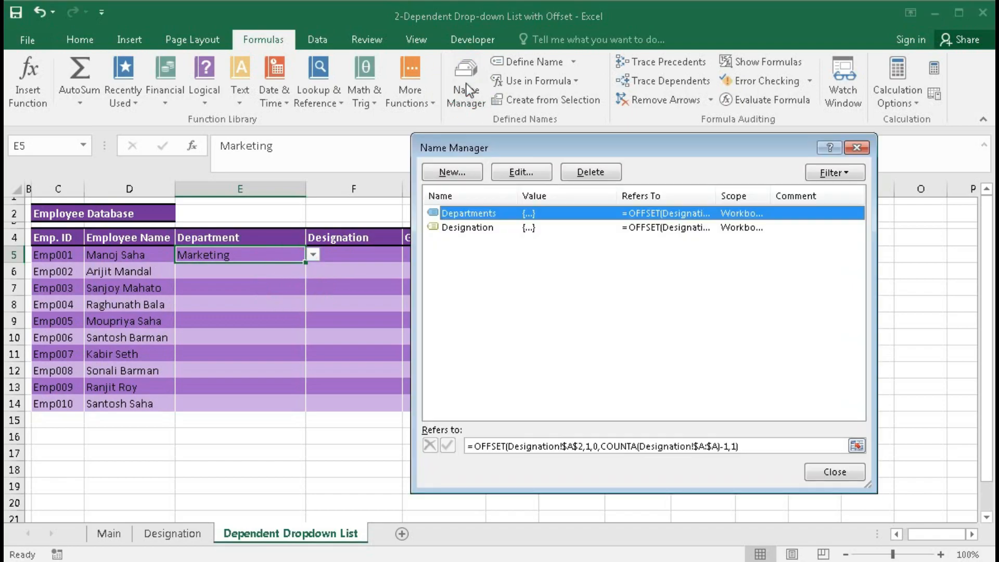
{"action": "left_click", "coordinate": [470, 229]}
{"action": "left_click", "coordinate": [559, 446]}
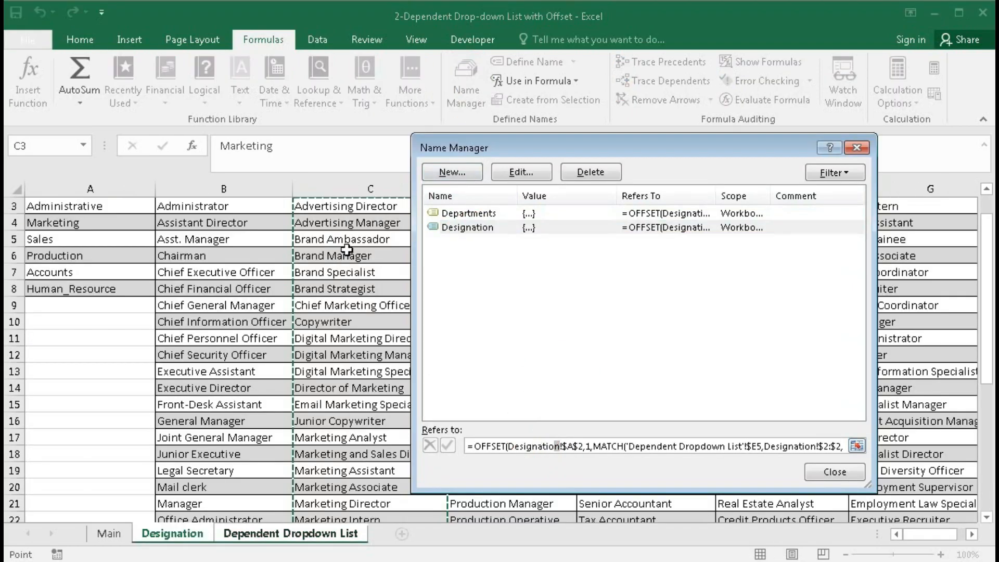
{"action": "scroll", "coordinate": [347, 270], "scroll_direction": "down", "scroll_amount": 7}
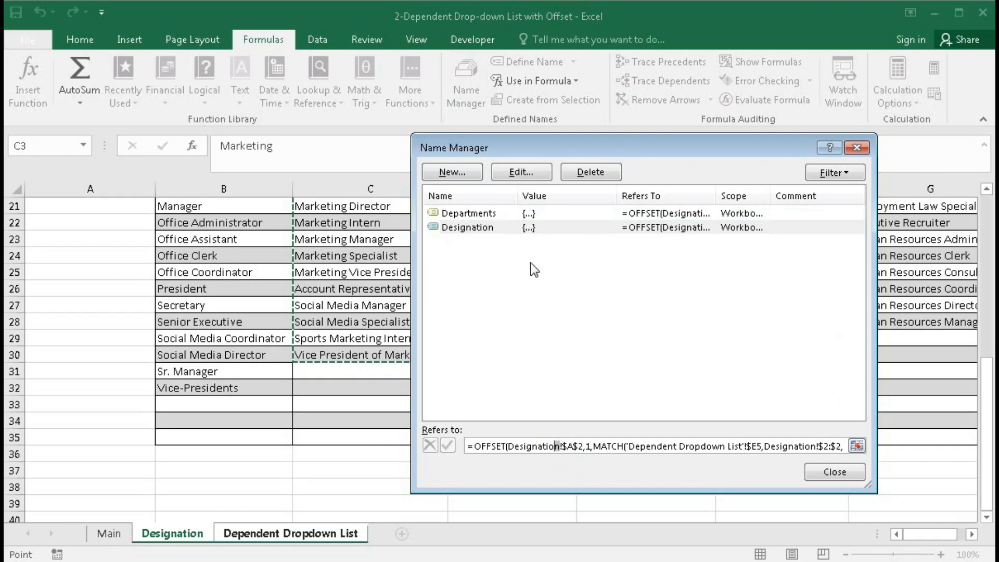
{"action": "scroll", "coordinate": [530, 262], "scroll_direction": "up", "scroll_amount": 6}
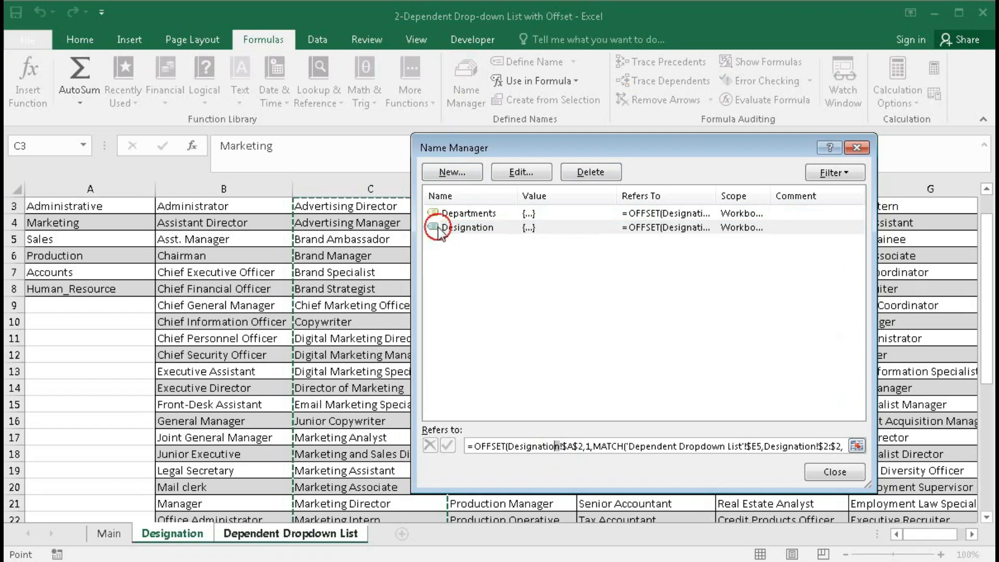
{"action": "left_click", "coordinate": [438, 230]}
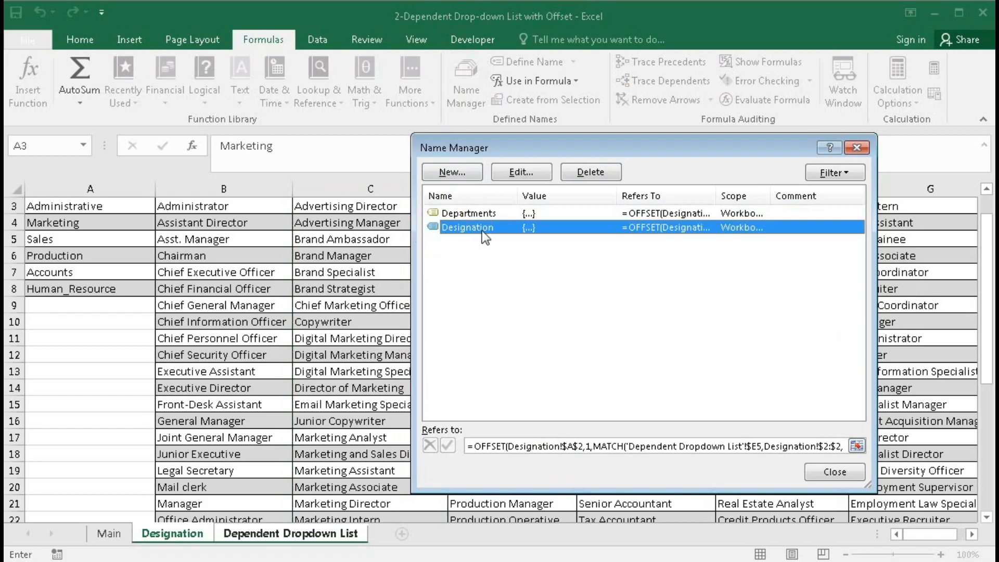
{"action": "left_click", "coordinate": [834, 471]}
Step: Leave the Name Manager and set up list-type data validation for the designation cells F5:F14 on the Dependent Dropdown List sheet
{"action": "key", "text": "ctrl+Page_Down"}
{"action": "left_click_drag", "start_coordinate": [357, 254], "coordinate": [350, 398]}
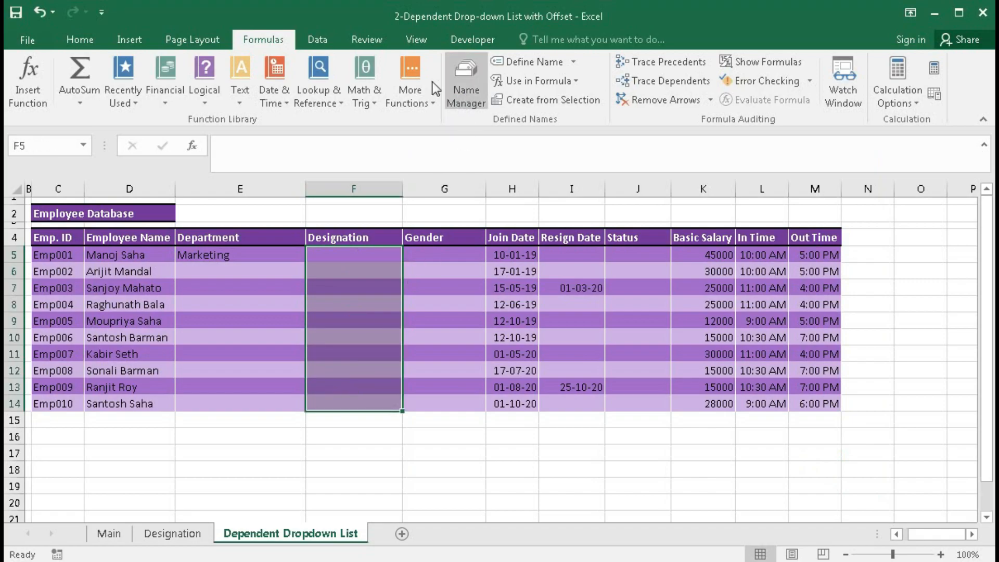
{"action": "left_click", "coordinate": [317, 42]}
{"action": "left_click", "coordinate": [557, 97]}
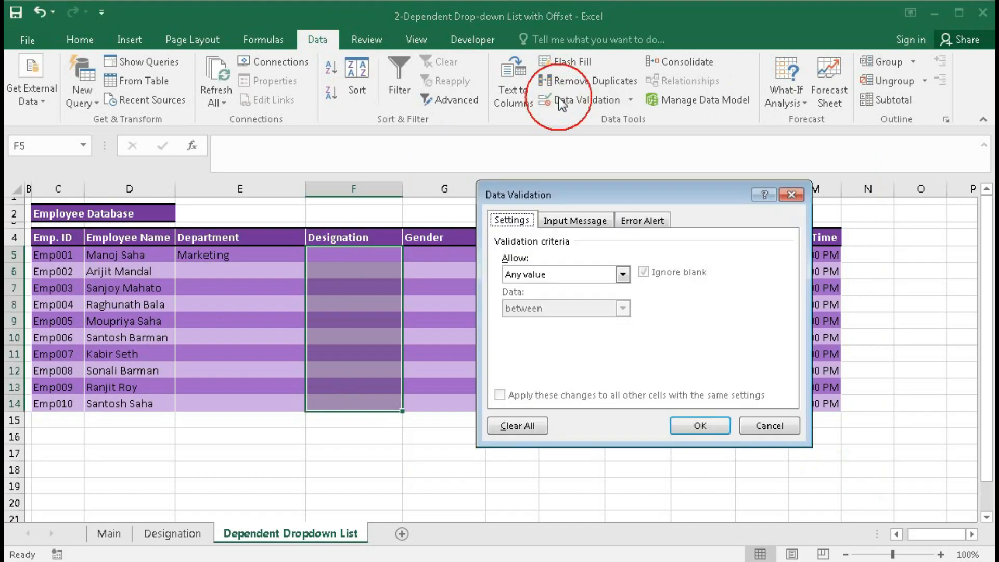
{"action": "left_click", "coordinate": [622, 274]}
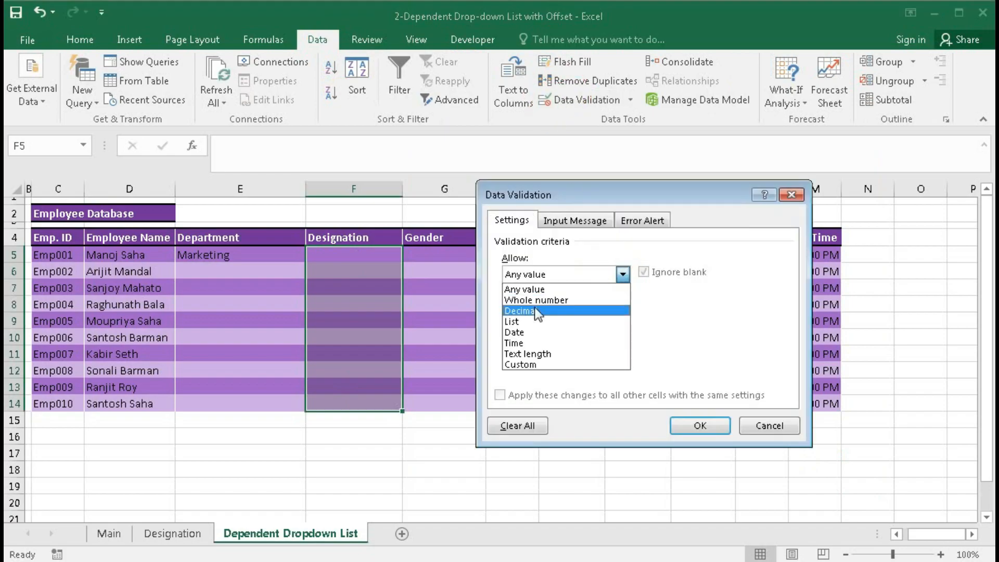
{"action": "left_click", "coordinate": [521, 321]}
Step: Use the defined name =Designation as the validation list's source and apply it
{"action": "left_click", "coordinate": [533, 340]}
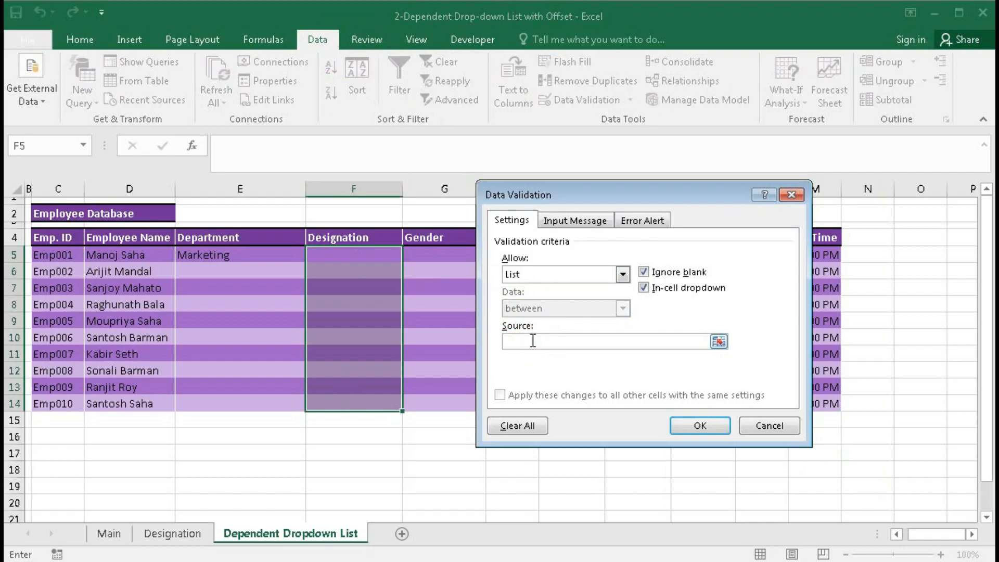
{"action": "type", "text": "="}
{"action": "key", "text": "F3"}
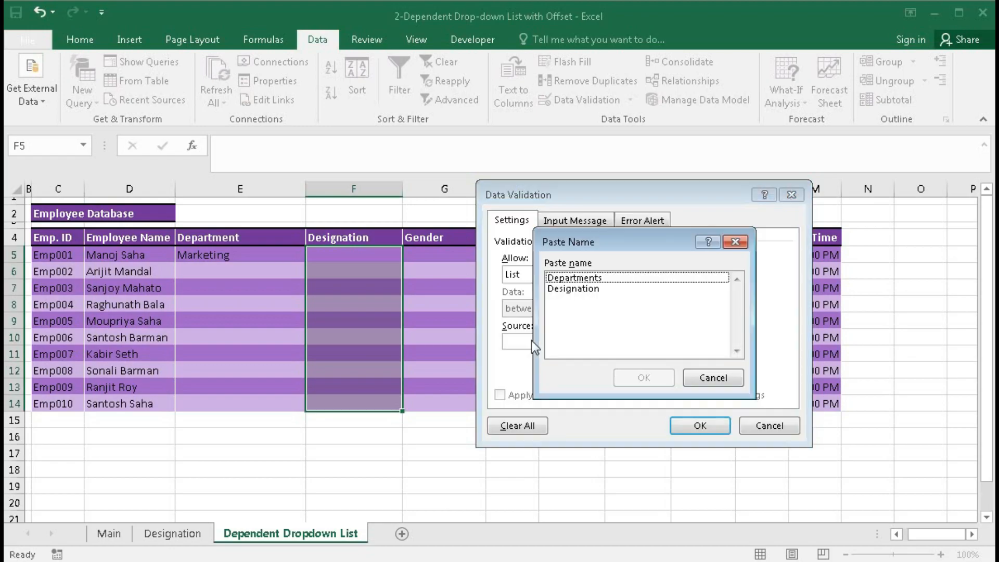
{"action": "left_click", "coordinate": [572, 290]}
{"action": "left_click", "coordinate": [633, 379]}
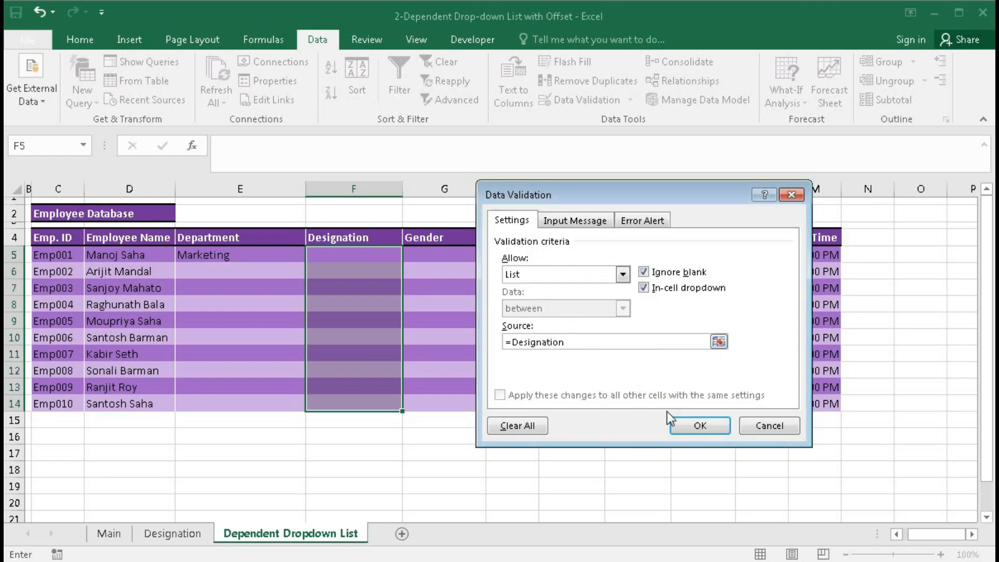
{"action": "left_click", "coordinate": [696, 424]}
Step: Check the designation choices in F5 for Marketing, switch the department in E5 to Administrative and check the choices again
{"action": "left_click", "coordinate": [411, 255]}
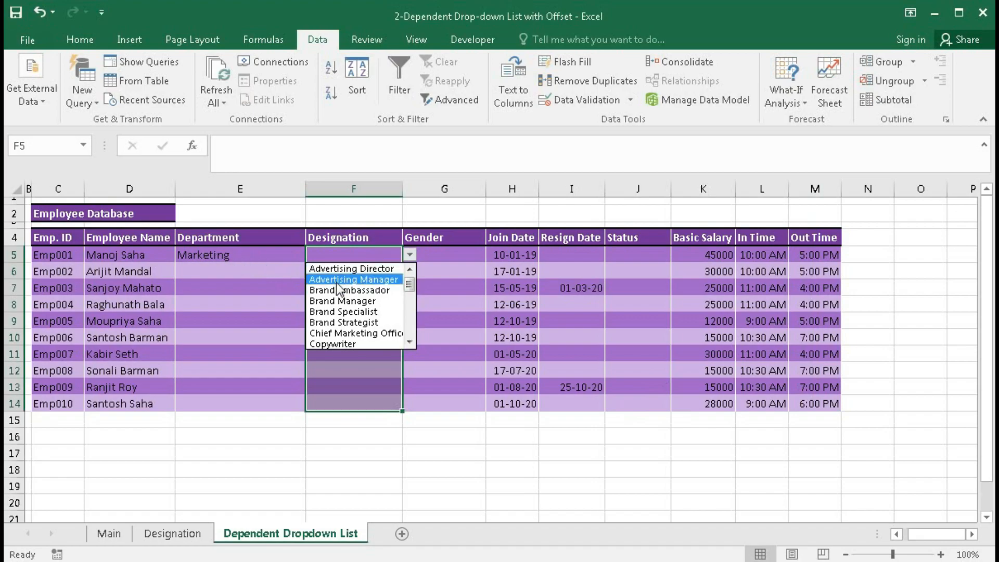
{"action": "left_click", "coordinate": [289, 254]}
{"action": "left_click", "coordinate": [312, 254]}
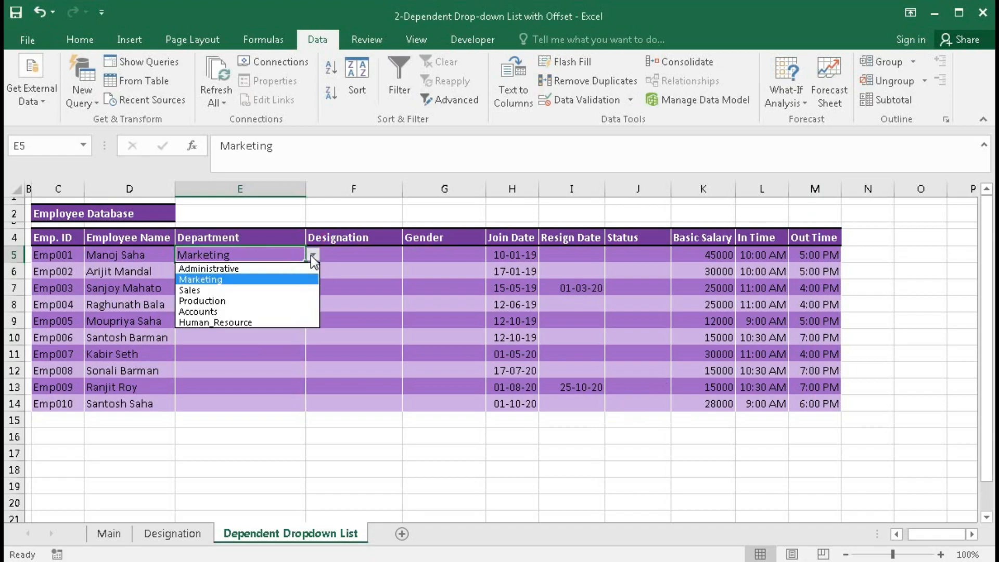
{"action": "left_click", "coordinate": [248, 269]}
{"action": "left_click", "coordinate": [348, 255]}
{"action": "left_click", "coordinate": [409, 254]}
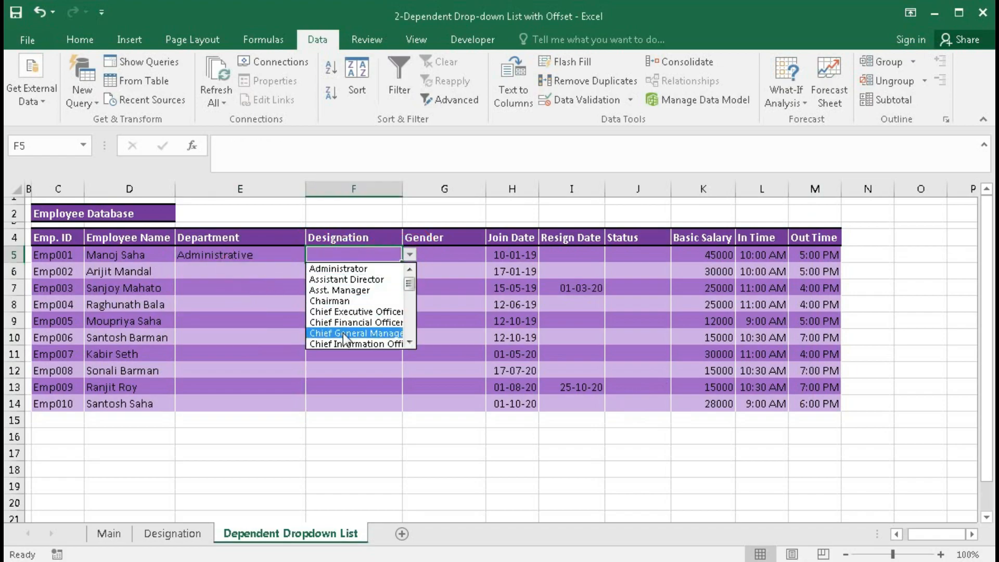
{"action": "key", "text": "Escape"}
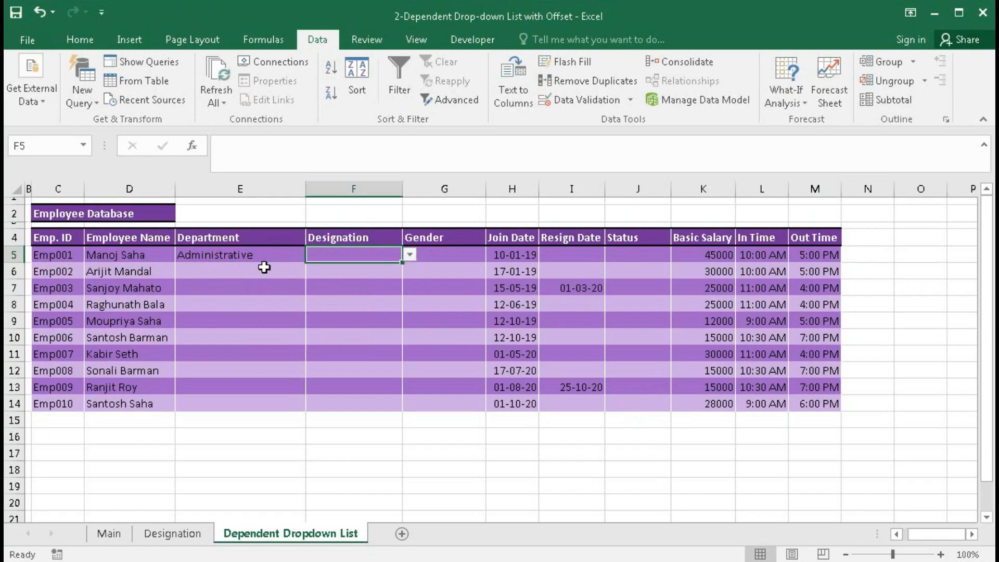
Step: Add Research_Development as a new department in A9 of the Designation sheet
{"action": "left_click", "coordinate": [165, 534]}
{"action": "left_click", "coordinate": [66, 305]}
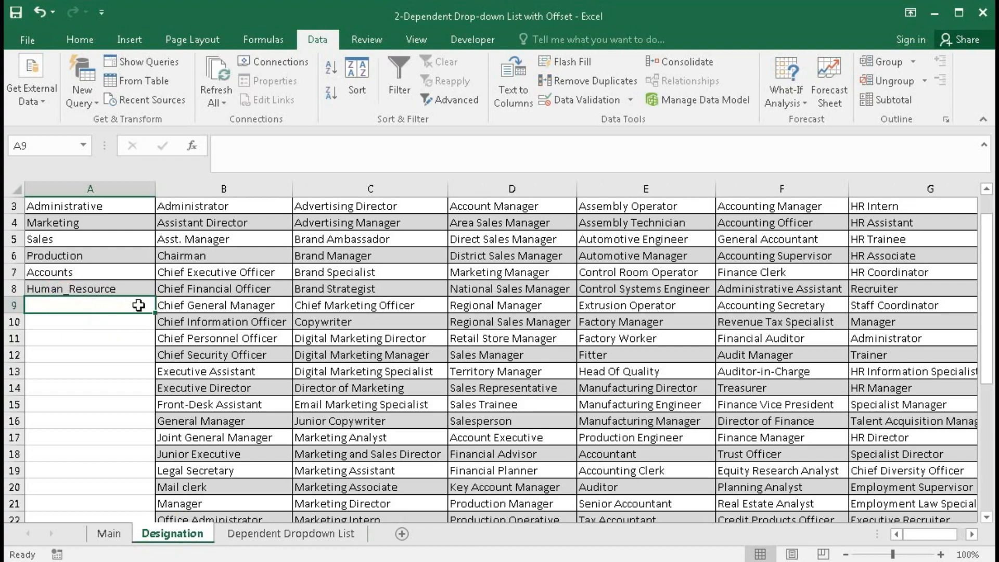
{"action": "type", "text": "Research_Deve"}
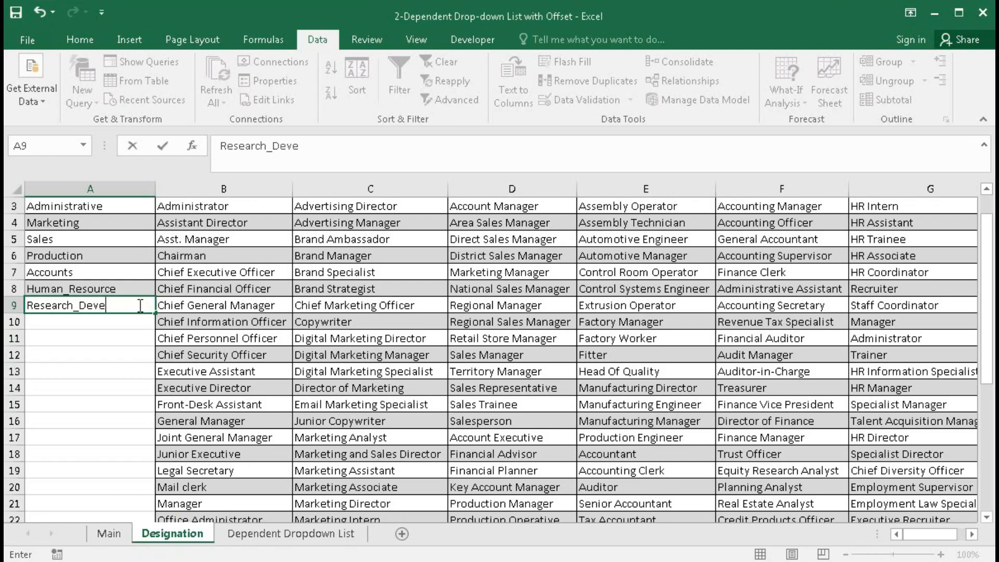
{"action": "type", "text": "lopment"}
{"action": "key", "text": "Return"}
Step: Copy the Research_Development entry from A9 to H3, beside the Human_Resource column
{"action": "left_click_drag", "start_coordinate": [915, 535], "coordinate": [793, 534]}
{"action": "left_click", "coordinate": [101, 306]}
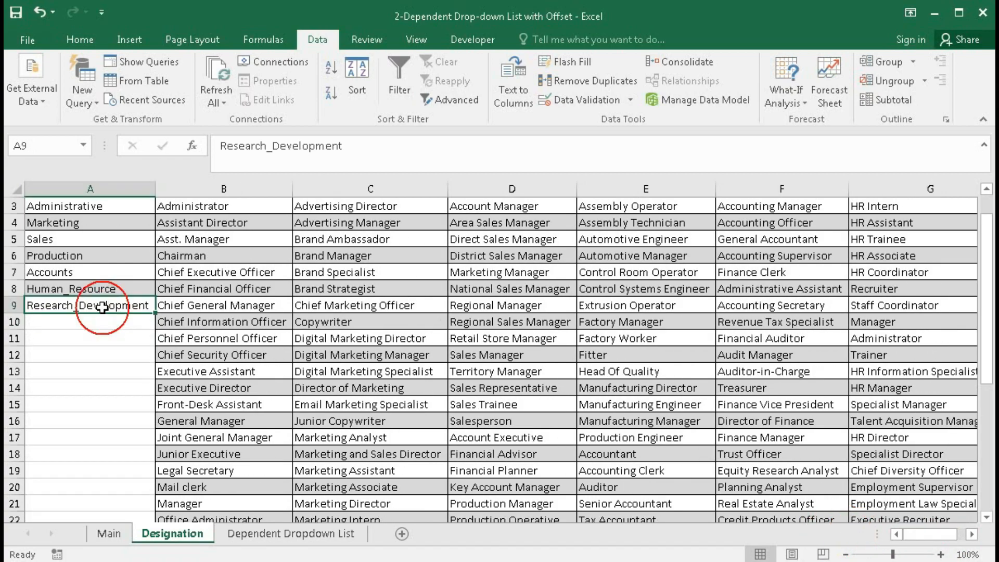
{"action": "key", "text": "ctrl+c"}
{"action": "left_click_drag", "start_coordinate": [920, 534], "coordinate": [936, 534]}
{"action": "left_click", "coordinate": [912, 206]}
{"action": "key", "text": "ctrl+v"}
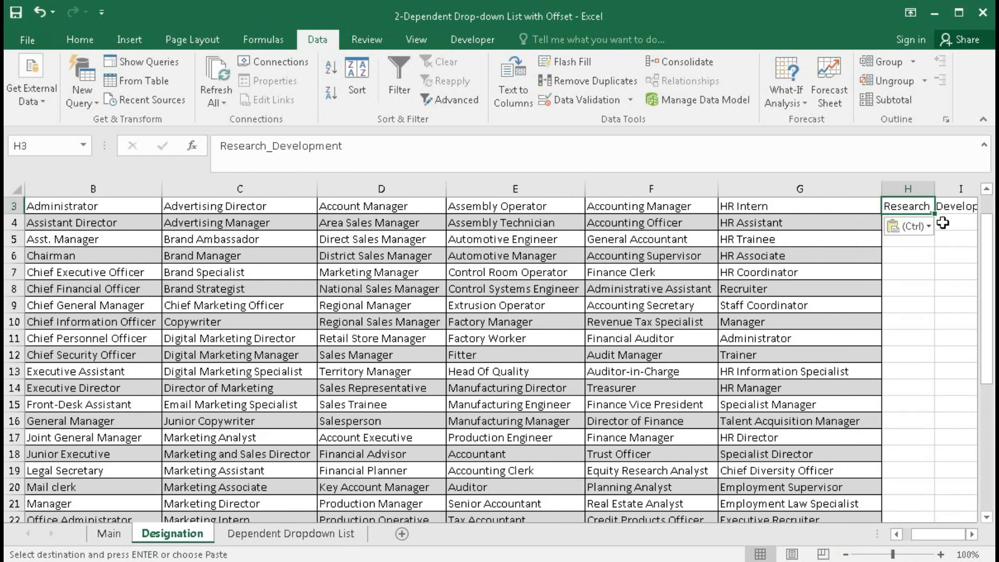
Step: Fit column H to its content and move Research_Development up to H2 in the department header row
{"action": "double_click", "coordinate": [933, 189]}
{"action": "left_click", "coordinate": [971, 534]}
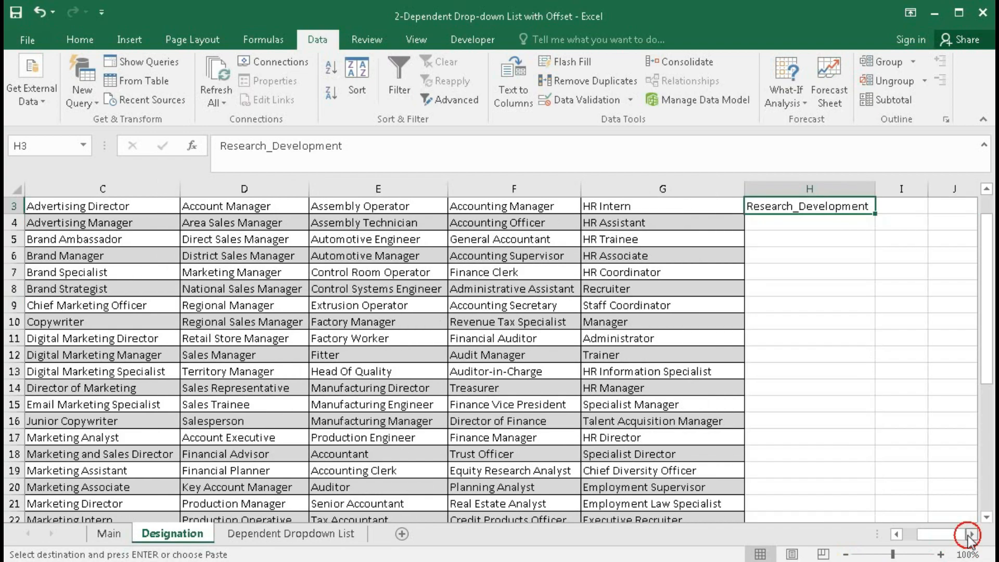
{"action": "left_click", "coordinate": [971, 534]}
{"action": "left_click", "coordinate": [646, 217]}
{"action": "scroll", "coordinate": [658, 333], "scroll_direction": "up", "scroll_amount": 1}
{"action": "left_click", "coordinate": [659, 220]}
{"action": "left_click_drag", "start_coordinate": [659, 221], "coordinate": [655, 211]}
Step: Enter RD Director, RD General Manager and RD Manger in H3:H5 under the Research_Development header
{"action": "left_click", "coordinate": [631, 225]}
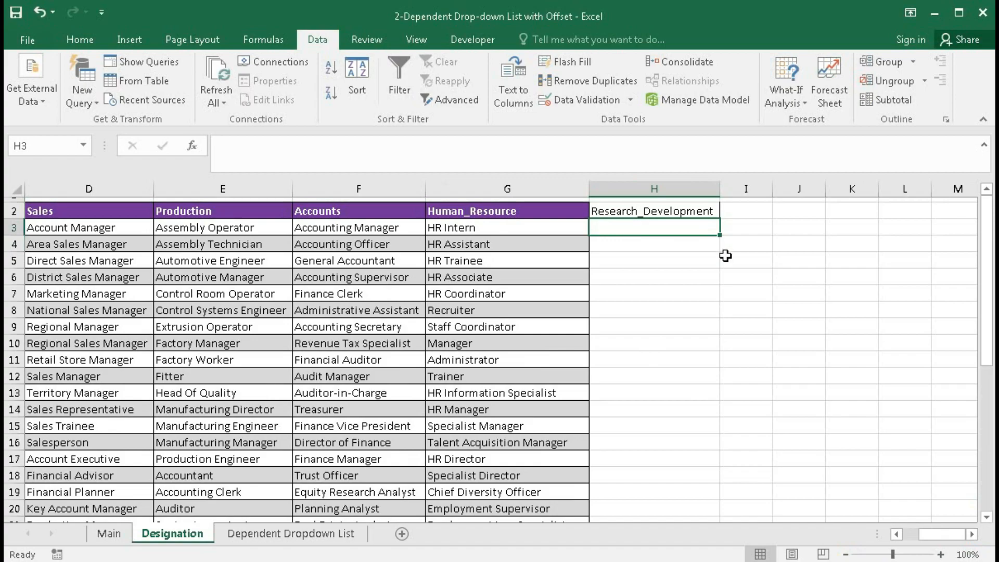
{"action": "type", "text": "RD Director"}
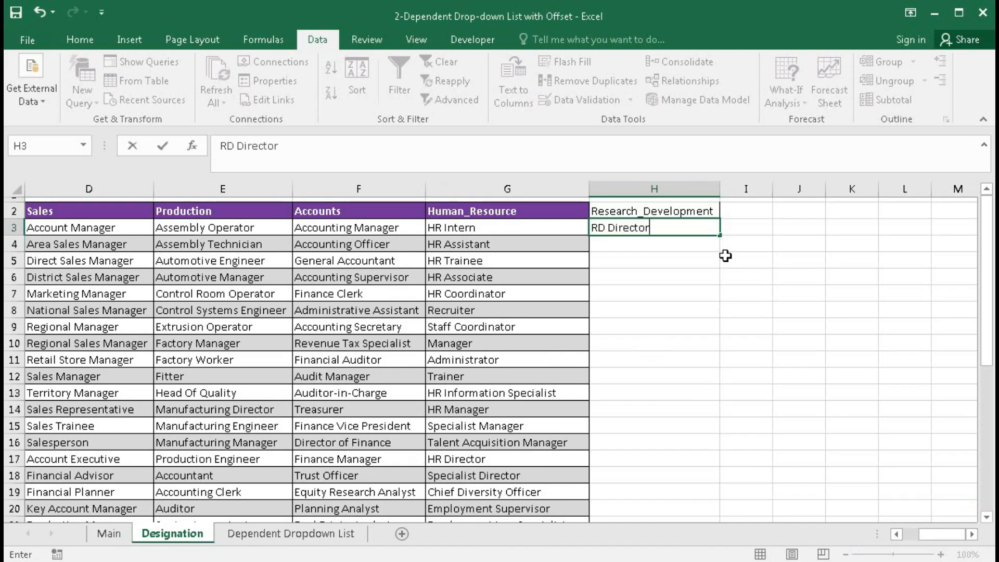
{"action": "key", "text": "Return"}
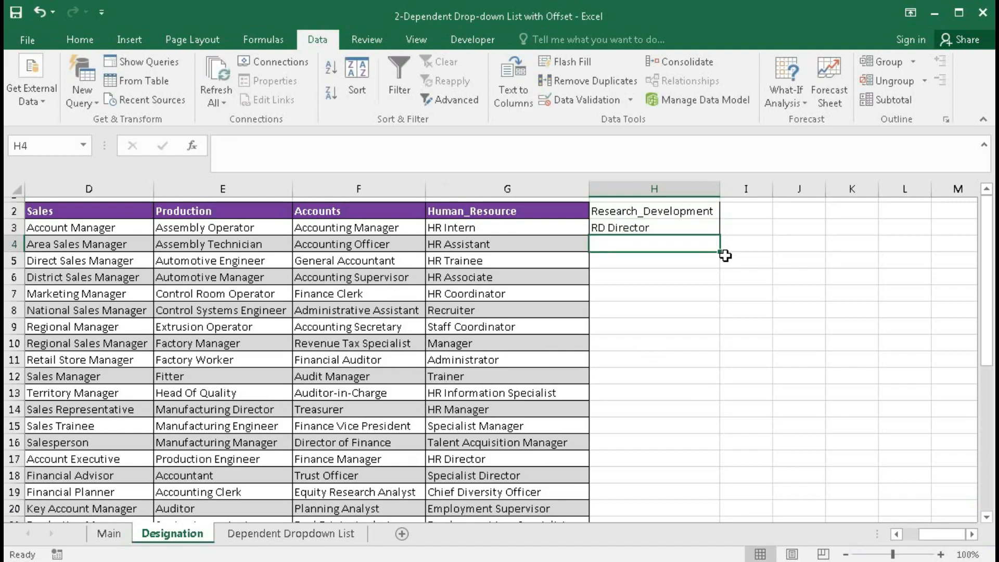
{"action": "type", "text": "RD "}
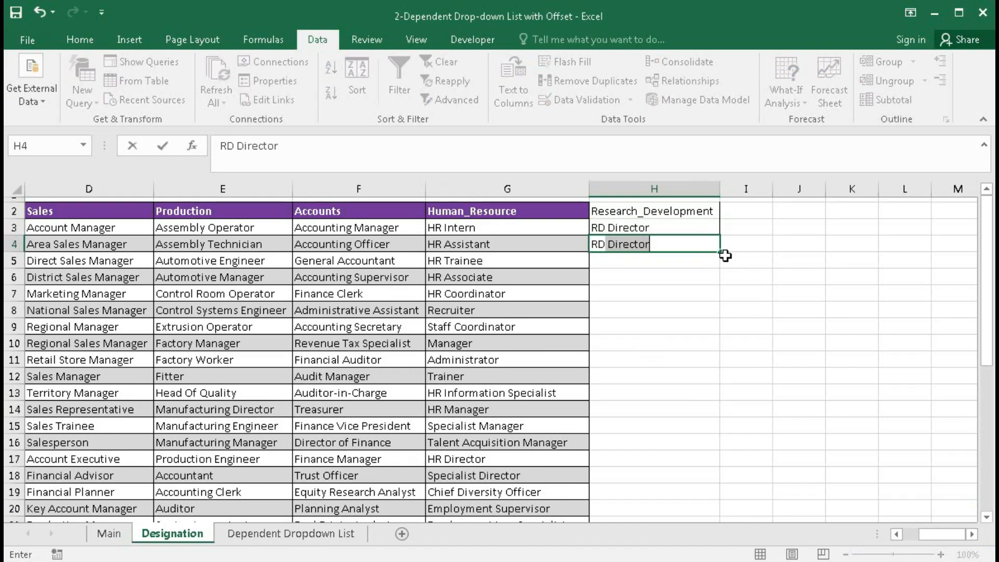
{"action": "type", "text": "General Manager"}
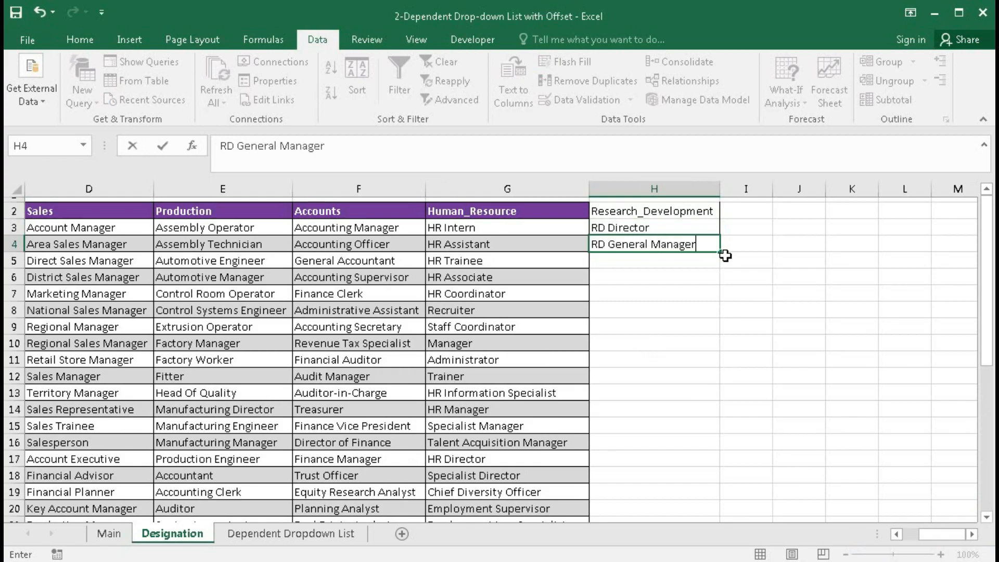
{"action": "key", "text": "Return"}
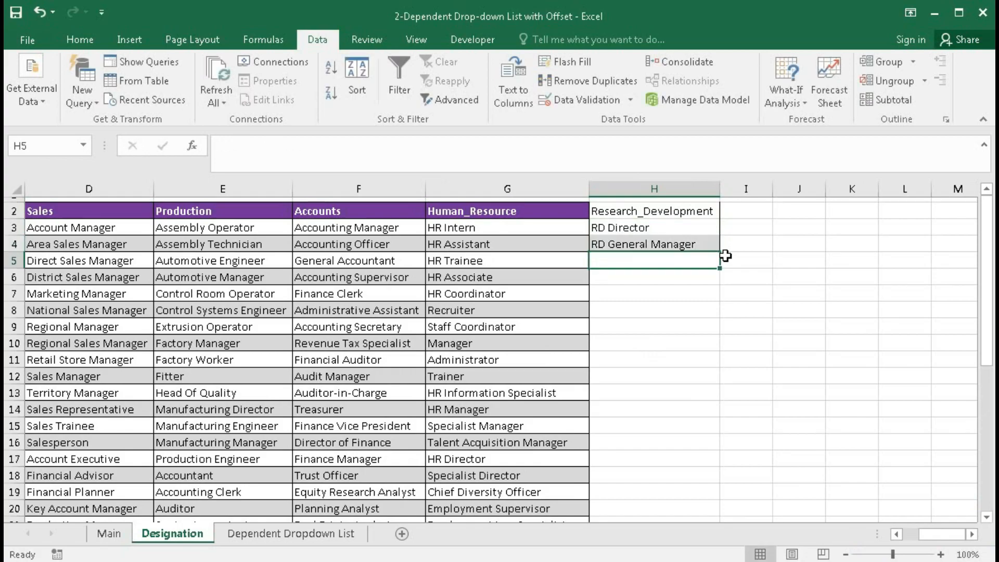
{"action": "type", "text": "RD Ma"}
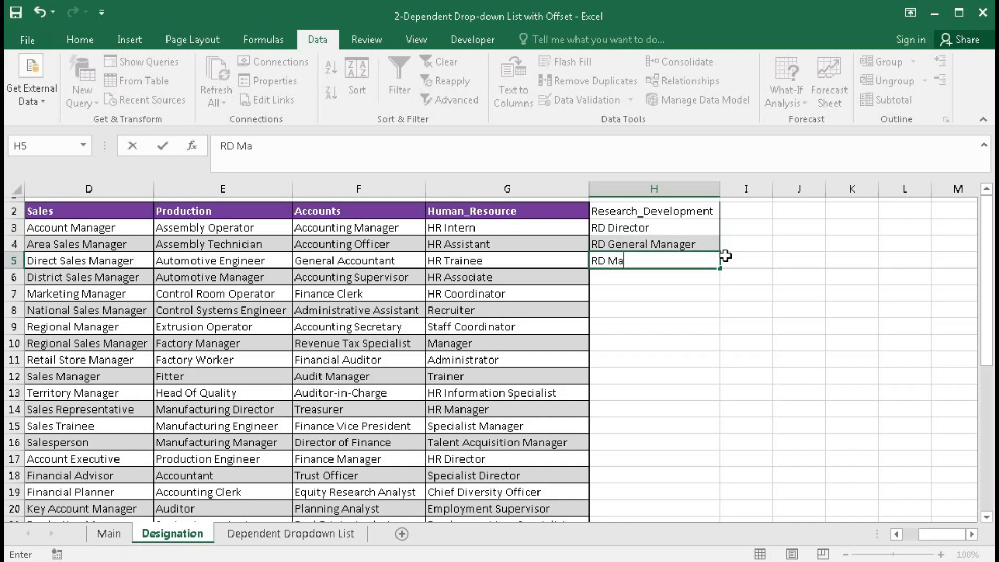
{"action": "type", "text": "nger"}
{"action": "key", "text": "Return"}
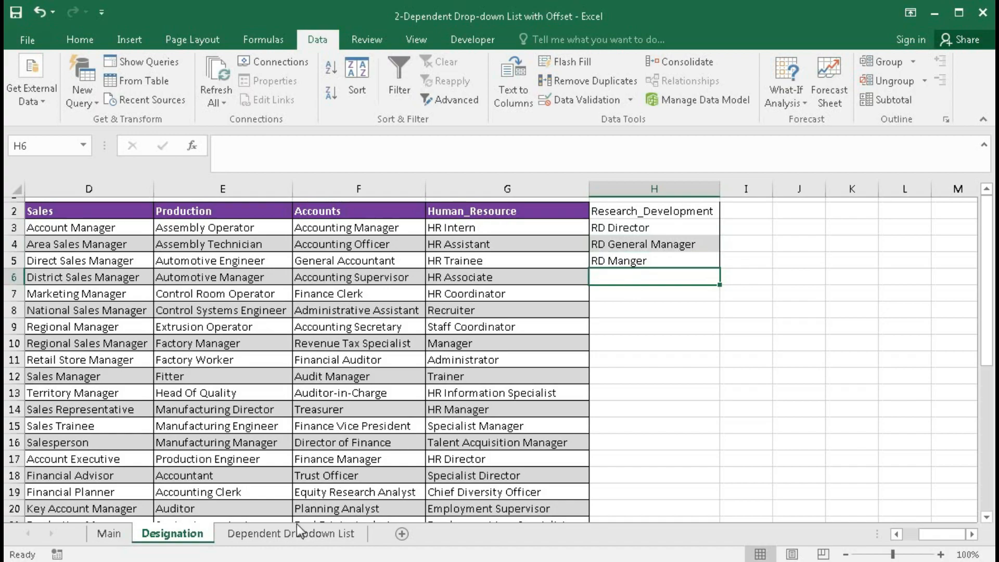
Step: On the Dependent Dropdown List sheet, set the department in E5 to Research_Development and check the designation choices in F5
{"action": "left_click", "coordinate": [279, 541]}
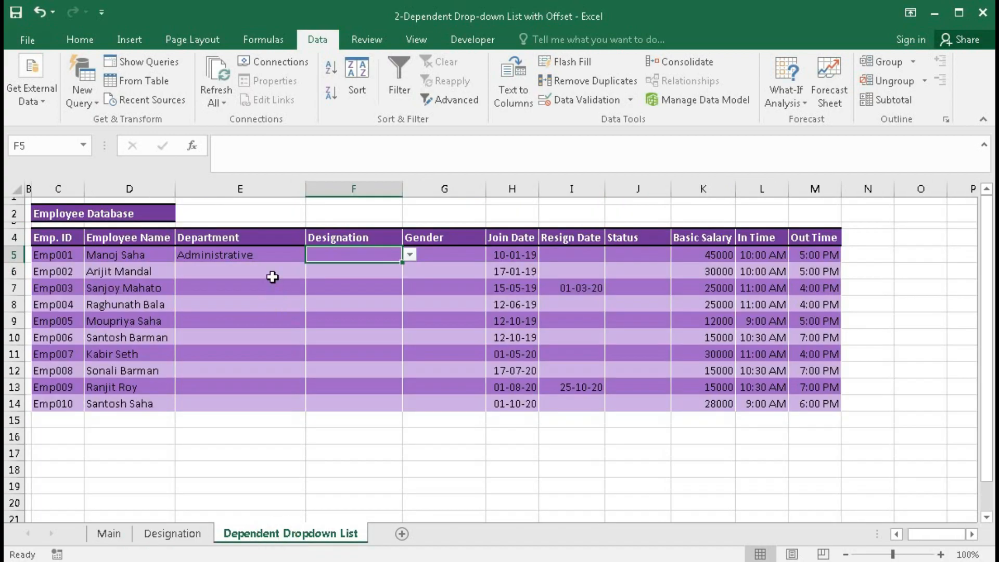
{"action": "left_click", "coordinate": [221, 255]}
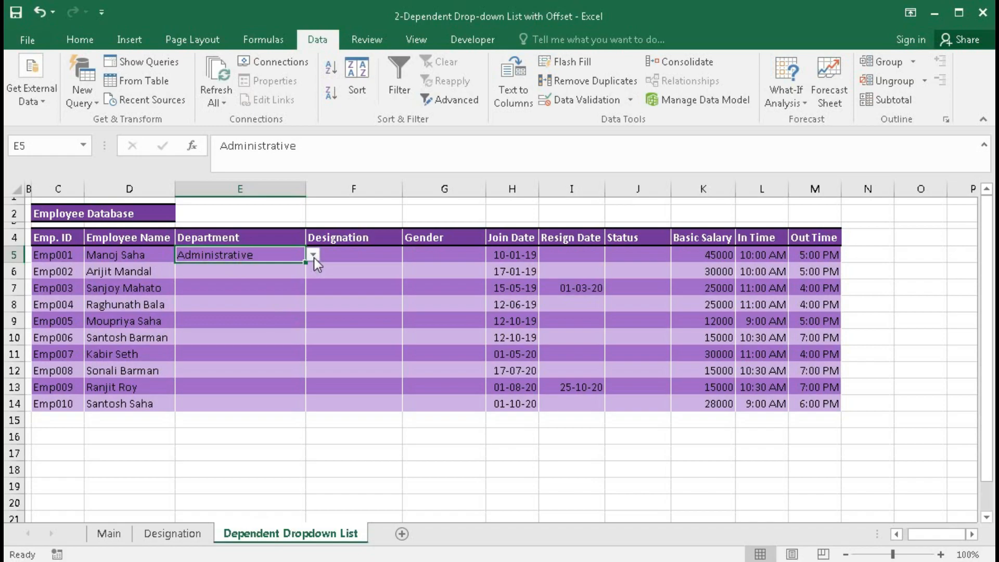
{"action": "left_click", "coordinate": [313, 255]}
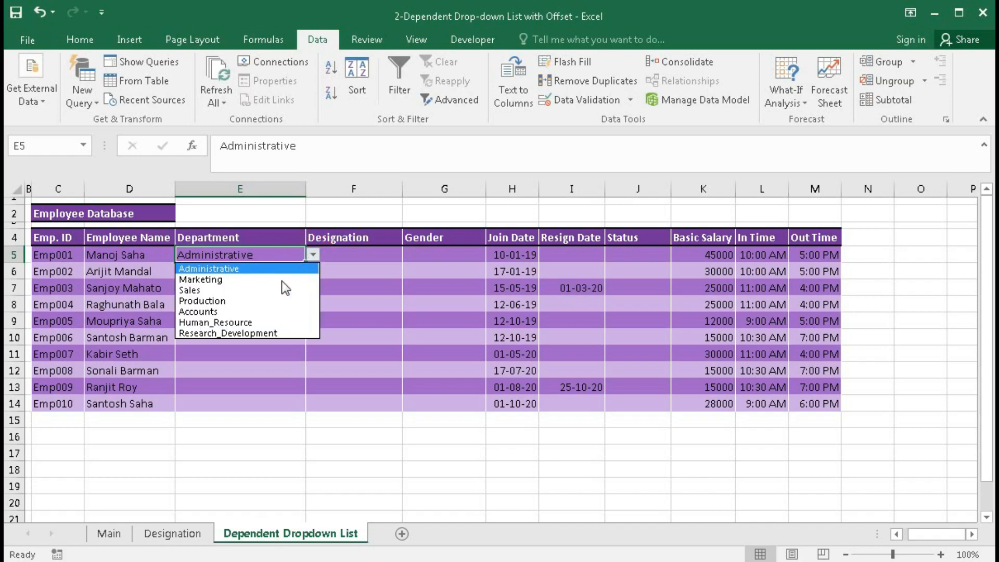
{"action": "left_click", "coordinate": [222, 334]}
{"action": "left_click", "coordinate": [356, 254]}
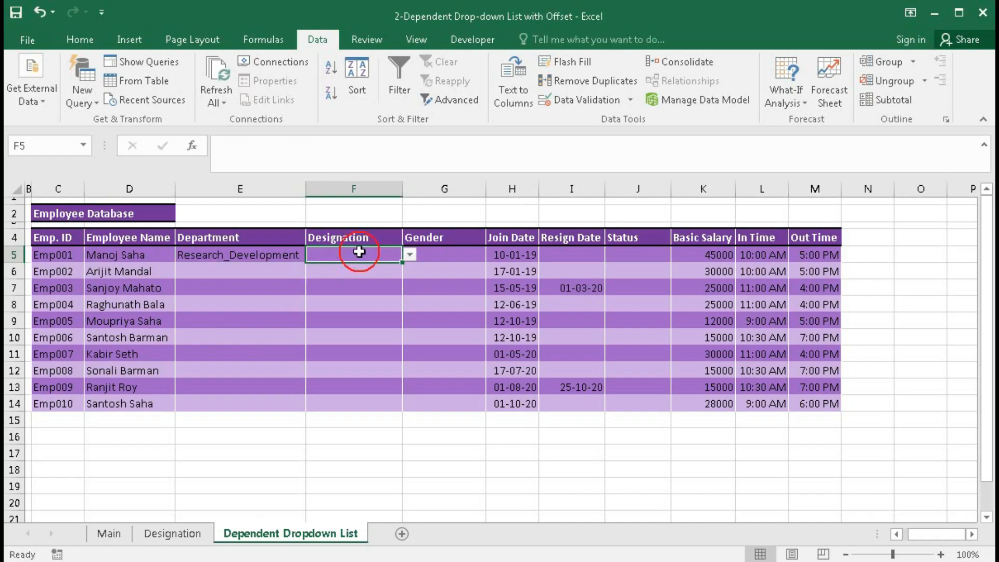
{"action": "left_click", "coordinate": [410, 255]}
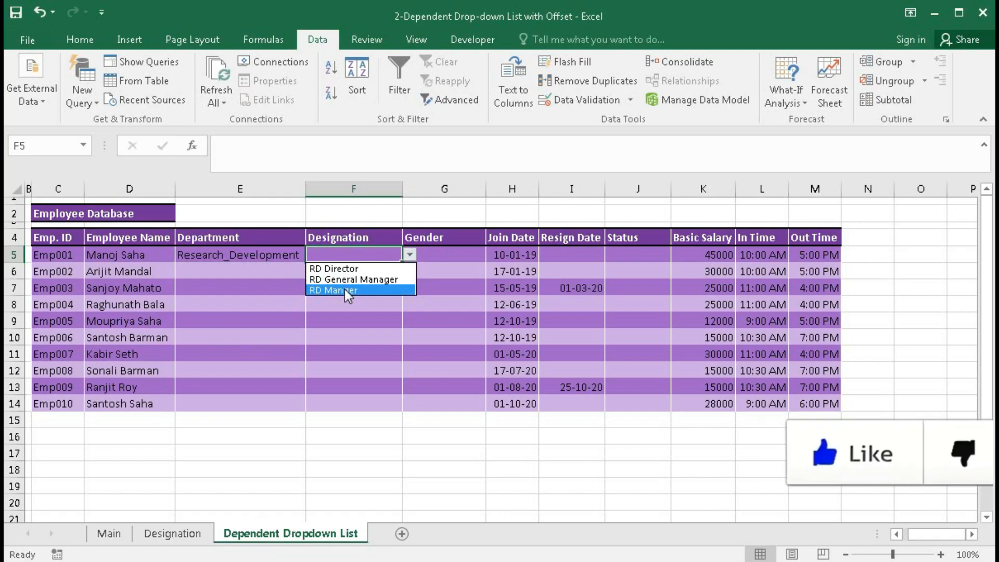
{"action": "left_click", "coordinate": [345, 302]}
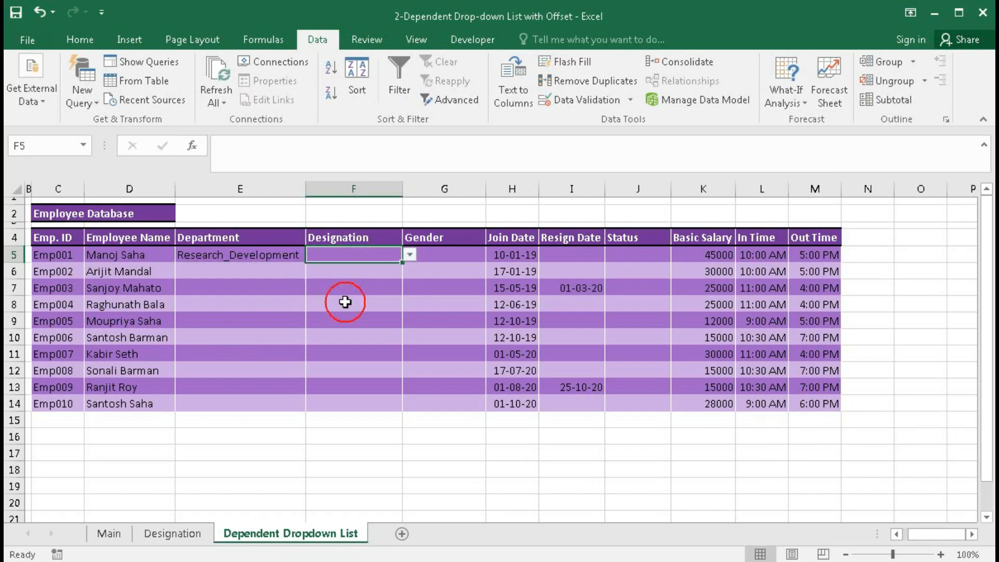